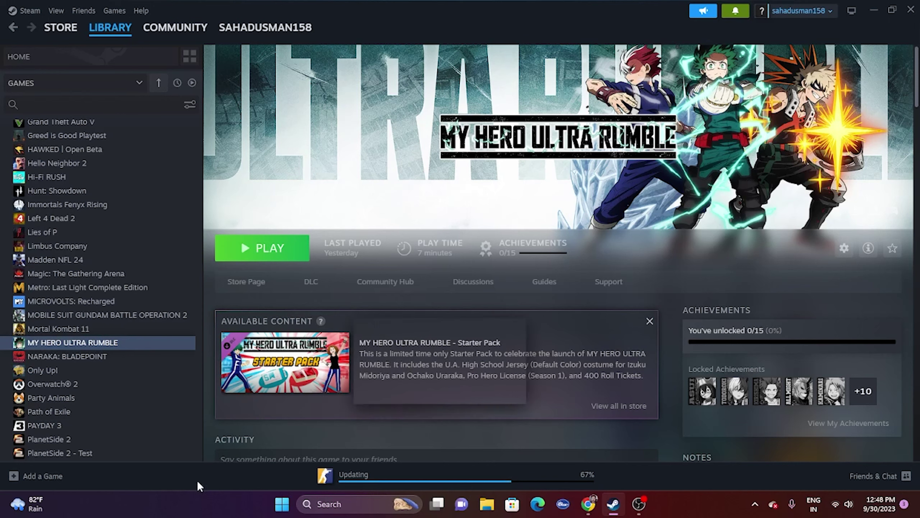
Show the Start menu's Sleep, Shut down and Restart options, then dismiss the menu
{"action": "left_click", "coordinate": [283, 505]}
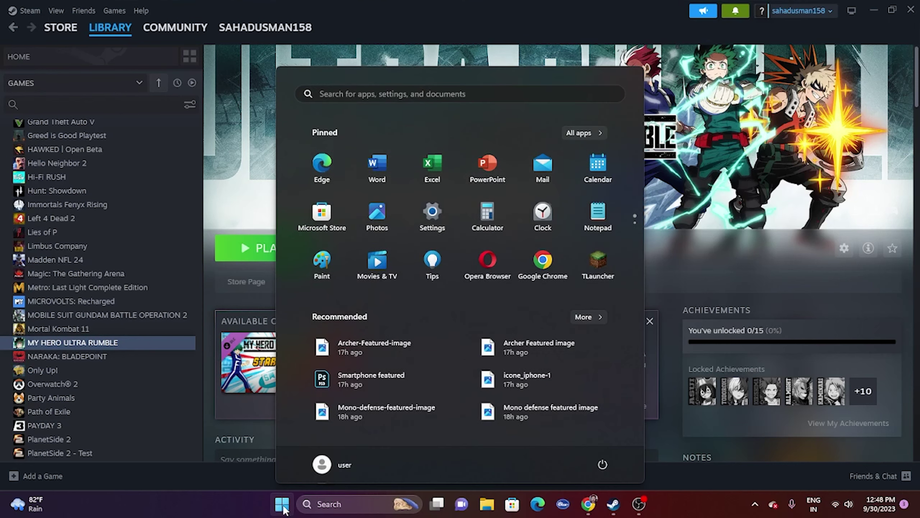
{"action": "left_click", "coordinate": [601, 464]}
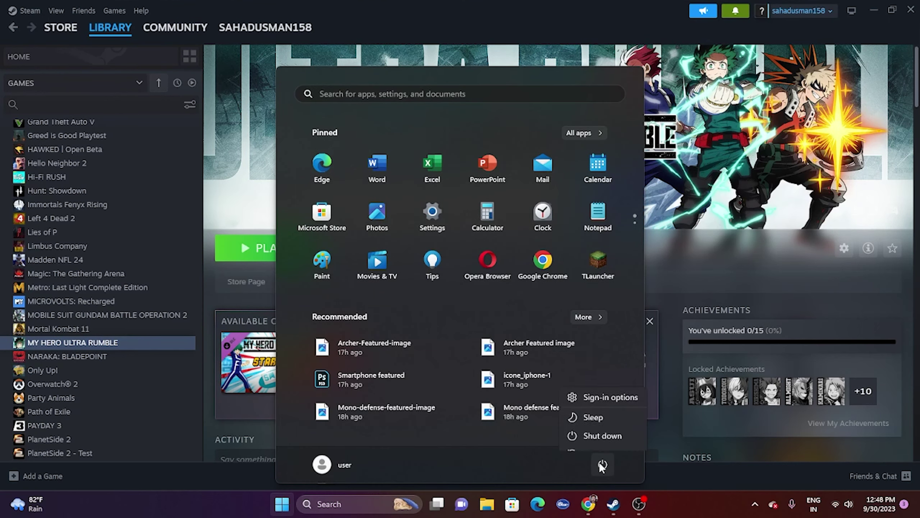
{"action": "left_click", "coordinate": [658, 484]}
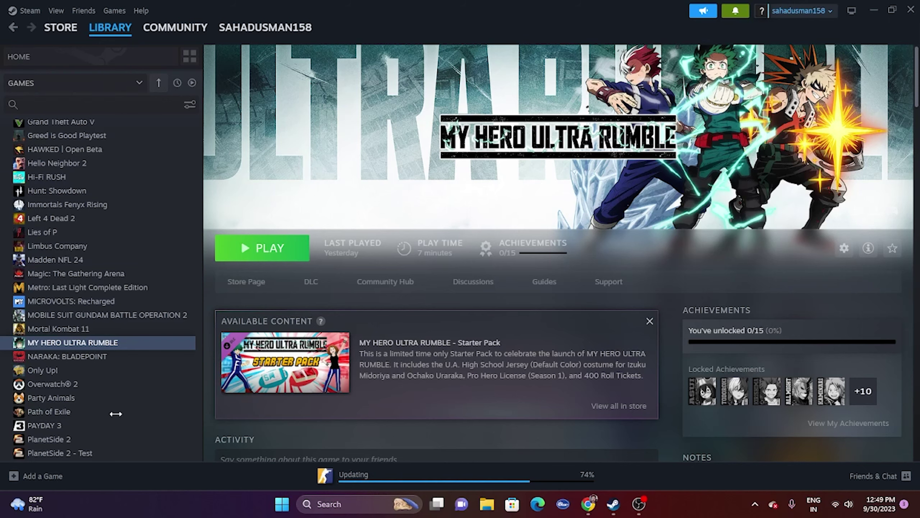
Open MY HERO ULTRA RUMBLE's install folder from Steam's Installed Files properties and maximize it
{"action": "right_click", "coordinate": [87, 343]}
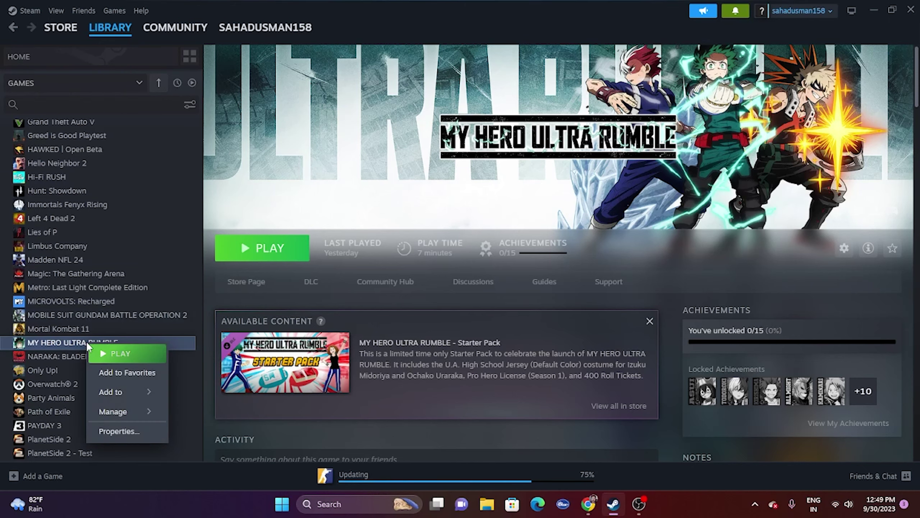
{"action": "left_click", "coordinate": [115, 431]}
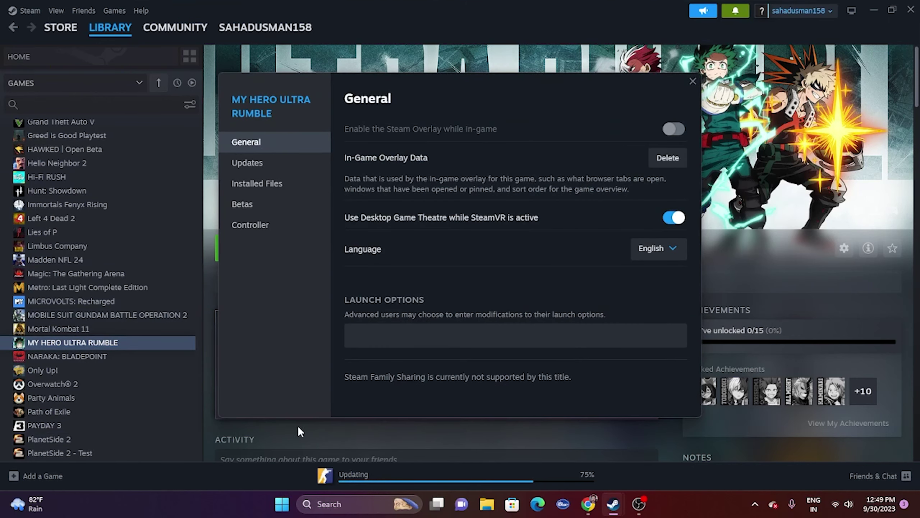
{"action": "left_click", "coordinate": [274, 188]}
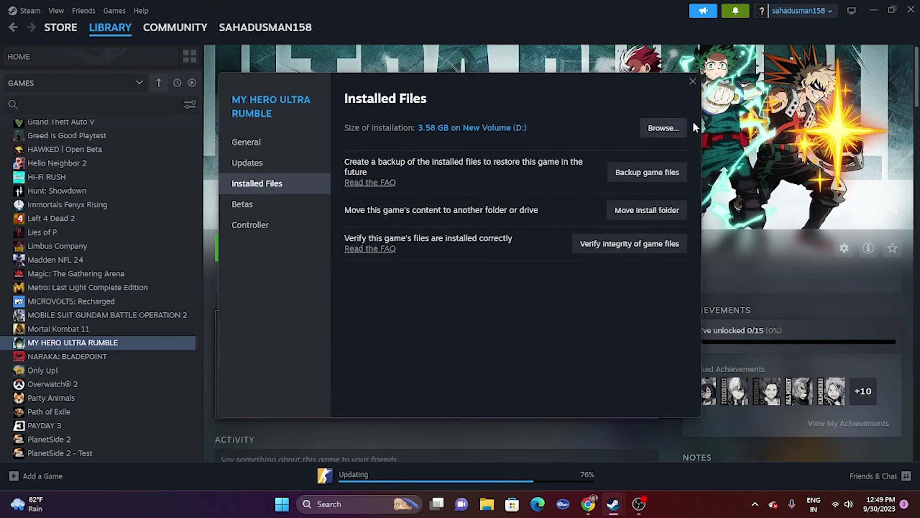
{"action": "left_click", "coordinate": [877, 9]}
{"action": "left_click", "coordinate": [393, 49]}
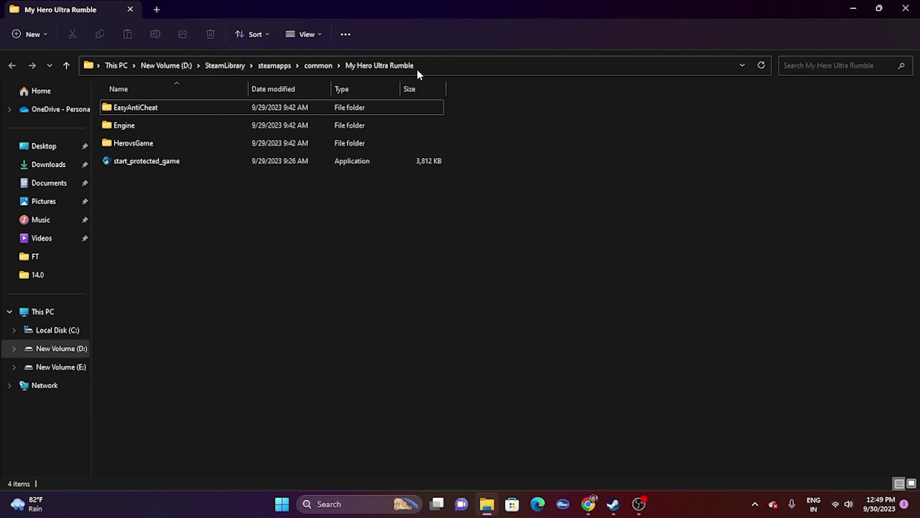
Browse the Engine folder's Binaries\Win64 and Content\SlateDebug\Fonts subfolders
{"action": "double_click", "coordinate": [131, 122]}
{"action": "left_click", "coordinate": [131, 108]}
{"action": "double_click", "coordinate": [132, 109]}
{"action": "double_click", "coordinate": [135, 124]}
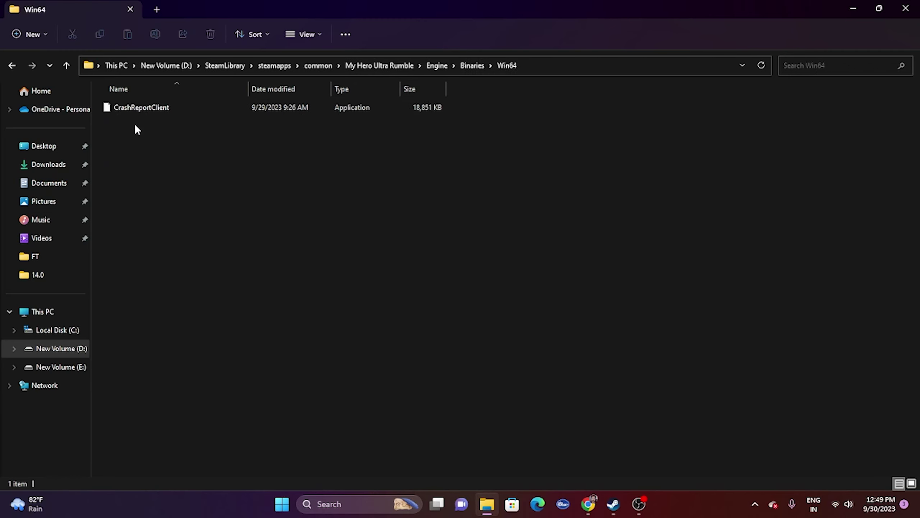
{"action": "key", "text": "alt+Left"}
{"action": "key", "text": "alt+Left"}
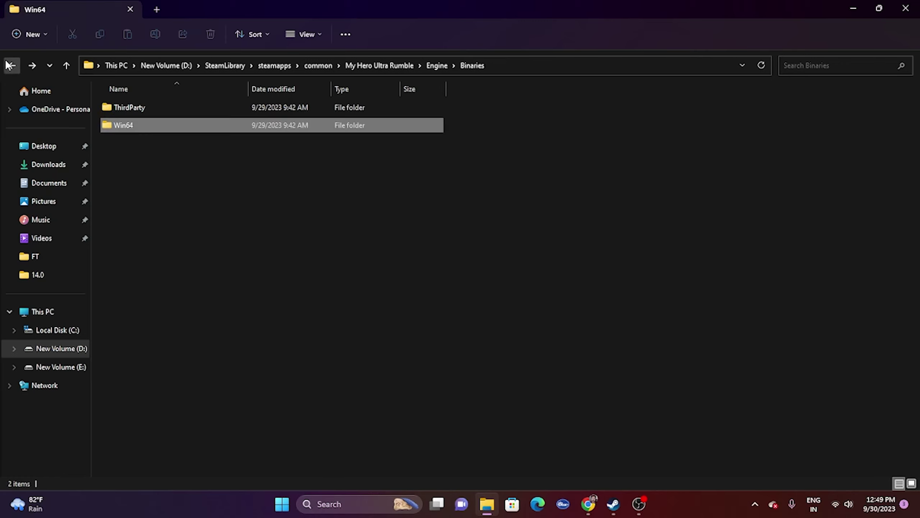
{"action": "double_click", "coordinate": [132, 125]}
{"action": "double_click", "coordinate": [134, 107]}
{"action": "double_click", "coordinate": [139, 105]}
{"action": "key", "text": "alt+Left"}
{"action": "key", "text": "alt+Left"}
{"action": "key", "text": "alt+Left"}
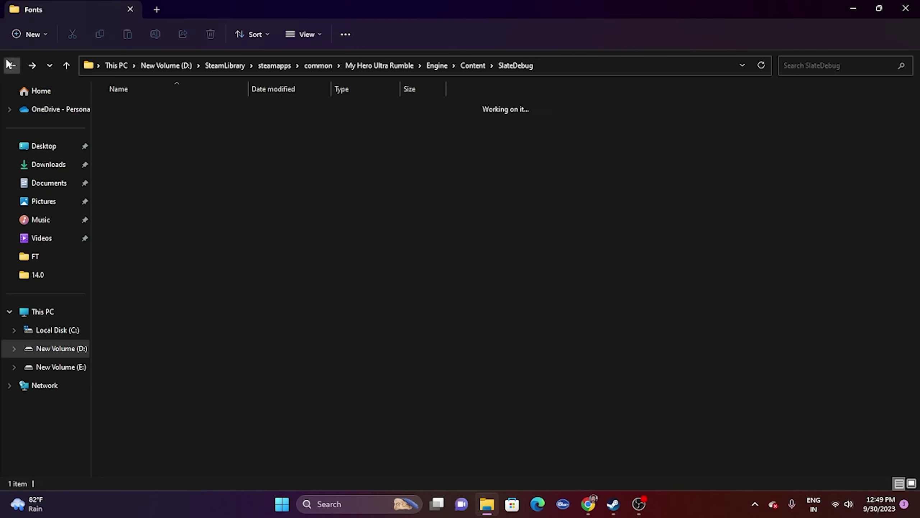
Explore Engine\Programs\CrashReportClient\Content\Paks, then return to the Engine folder
{"action": "double_click", "coordinate": [146, 142]}
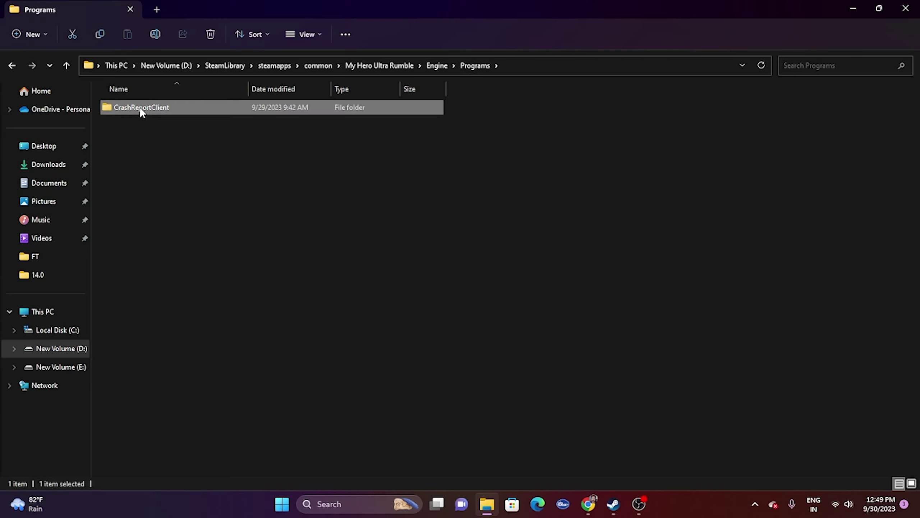
{"action": "double_click", "coordinate": [139, 106]}
{"action": "double_click", "coordinate": [123, 107]}
{"action": "double_click", "coordinate": [123, 106]}
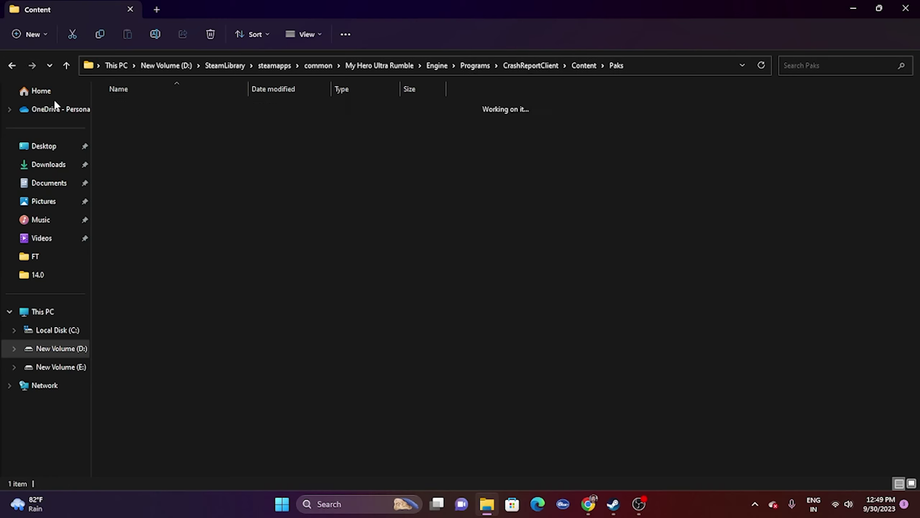
{"action": "left_click", "coordinate": [9, 66]}
{"action": "key", "text": "alt+Left"}
{"action": "key", "text": "alt+Left"}
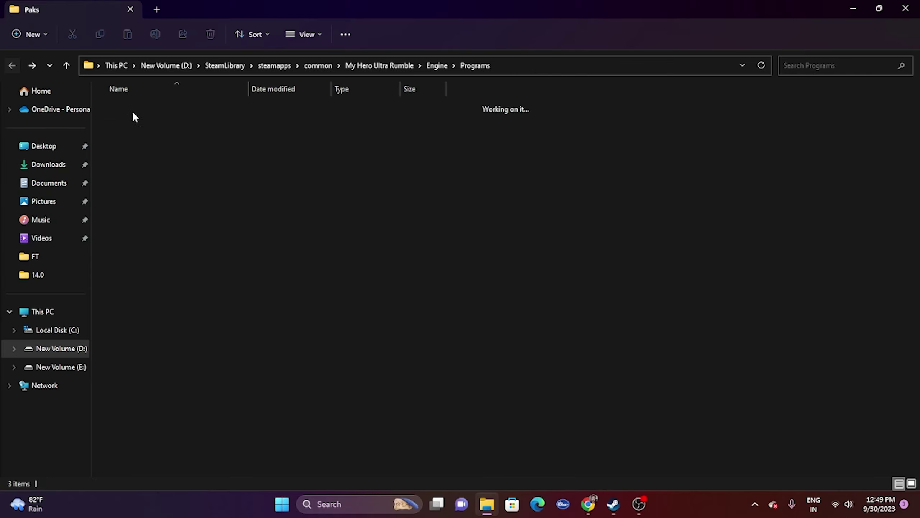
Select the CrashReportClient application in Engine\Binaries\Win64, then close File Explorer
{"action": "double_click", "coordinate": [163, 108]}
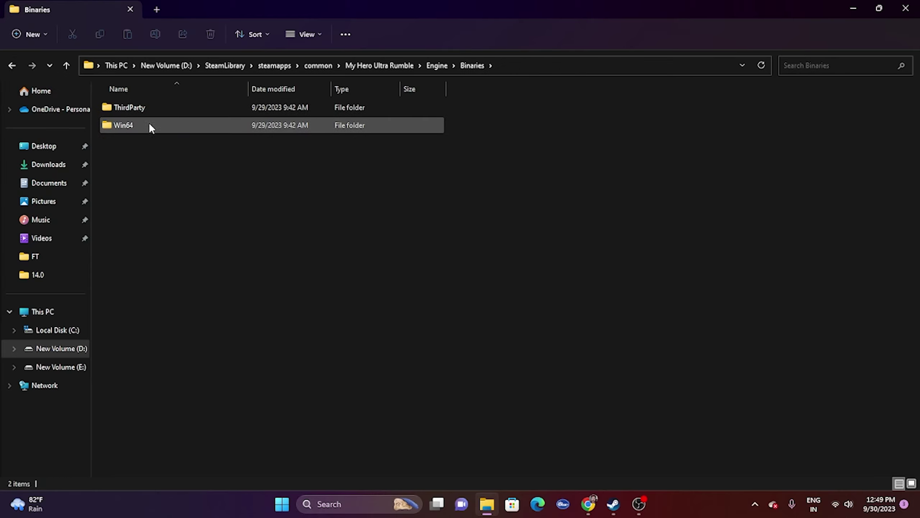
{"action": "double_click", "coordinate": [128, 108]}
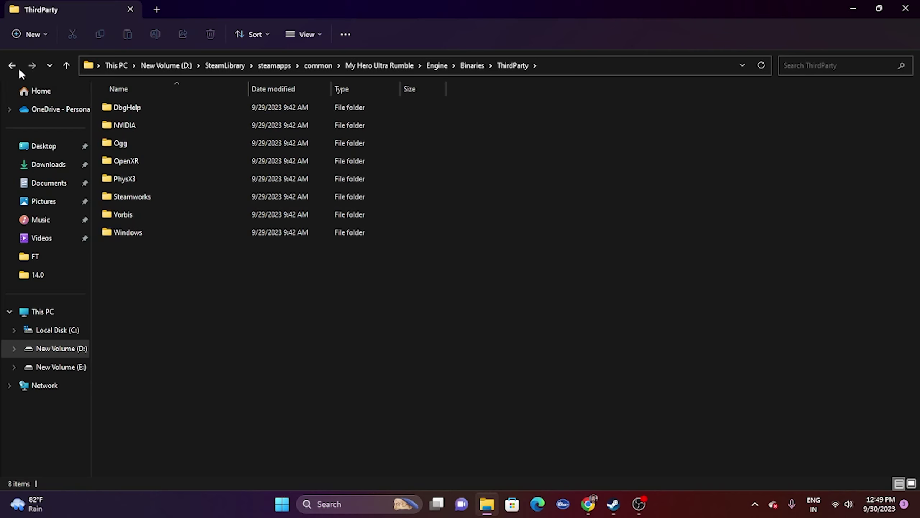
{"action": "left_click", "coordinate": [13, 66]}
{"action": "double_click", "coordinate": [132, 125]}
{"action": "left_click", "coordinate": [140, 106]}
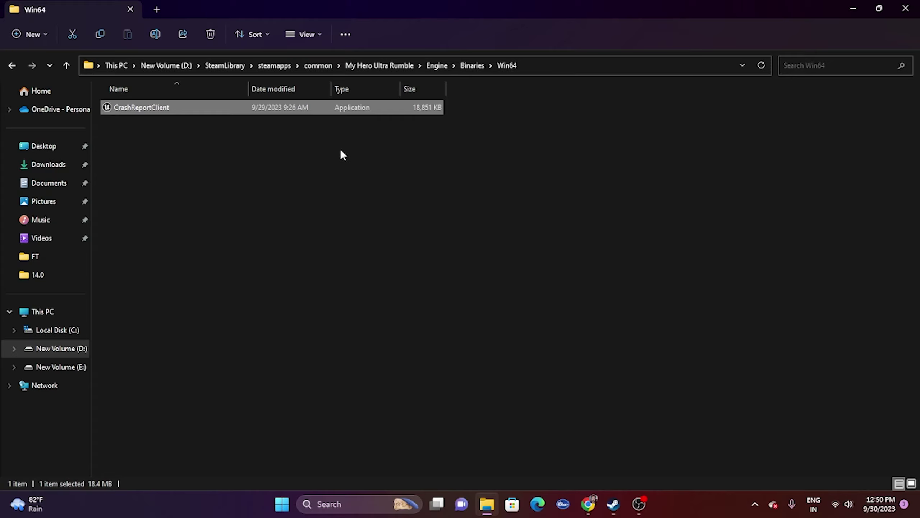
{"action": "left_click", "coordinate": [906, 8]}
Close Steam's installed files dialog and minimize Steam to the desktop
{"action": "left_click", "coordinate": [692, 81]}
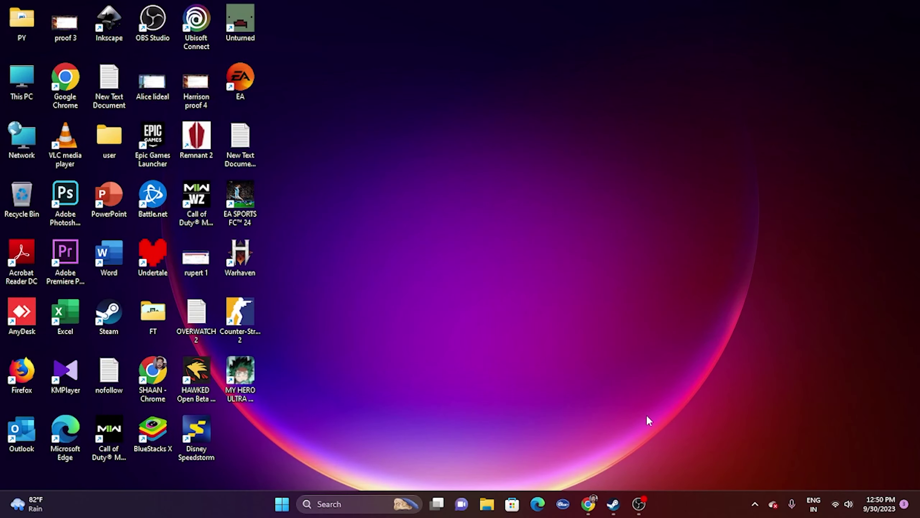
{"action": "left_click", "coordinate": [613, 503]}
{"action": "left_click", "coordinate": [613, 502]}
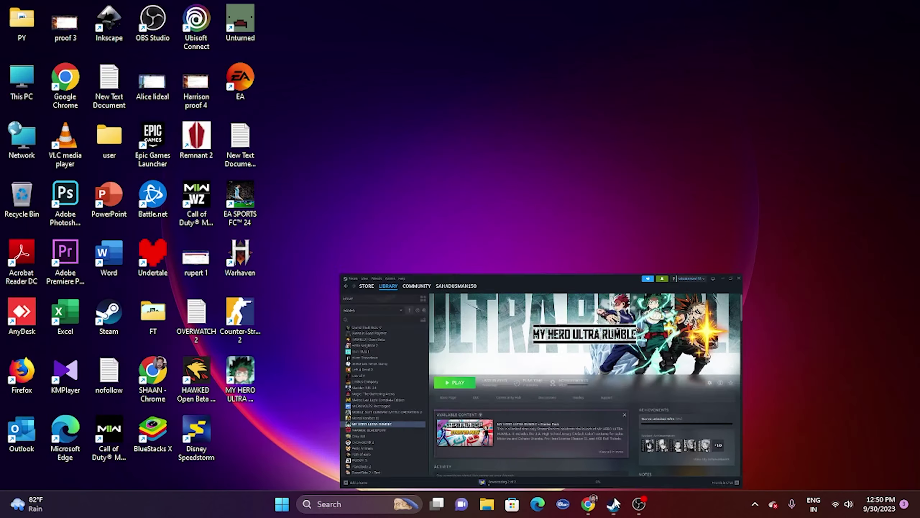
Navigate to D:\SteamLibrary\steamapps\common\My Hero Ultra Rumble\Engine\Binaries\Win64 in File Explorer
{"action": "left_click", "coordinate": [487, 505]}
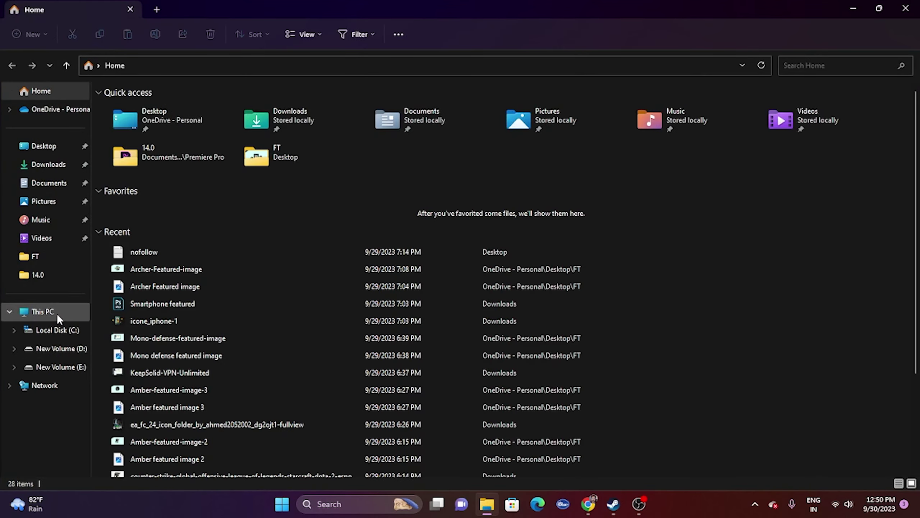
{"action": "left_click", "coordinate": [57, 314]}
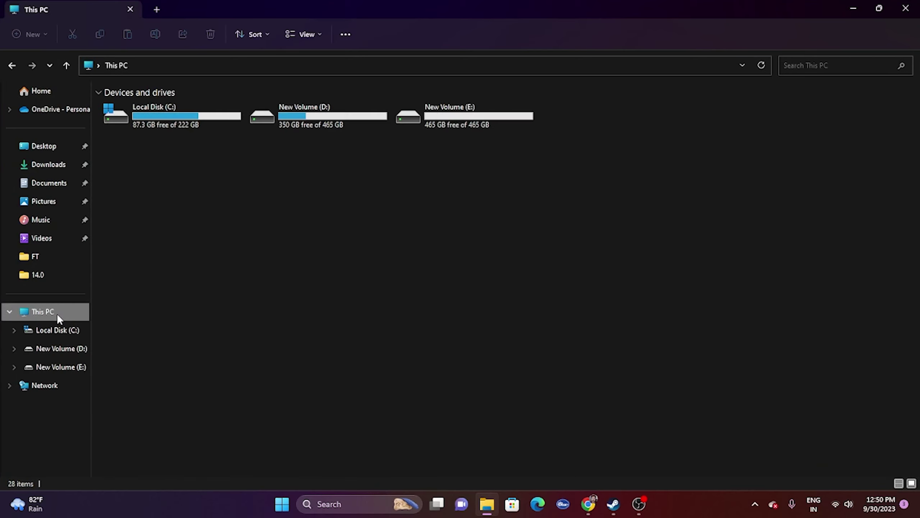
{"action": "double_click", "coordinate": [302, 112]}
{"action": "double_click", "coordinate": [130, 127]}
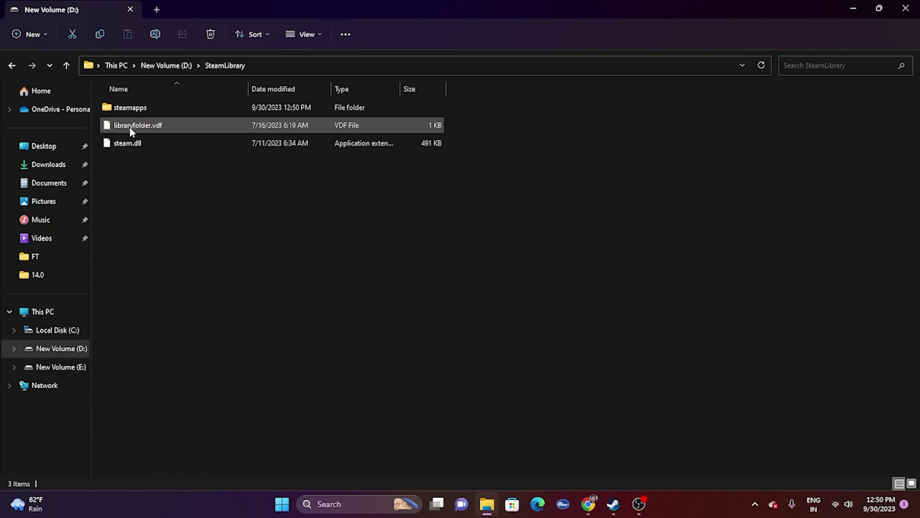
{"action": "double_click", "coordinate": [127, 109]}
{"action": "double_click", "coordinate": [128, 109]}
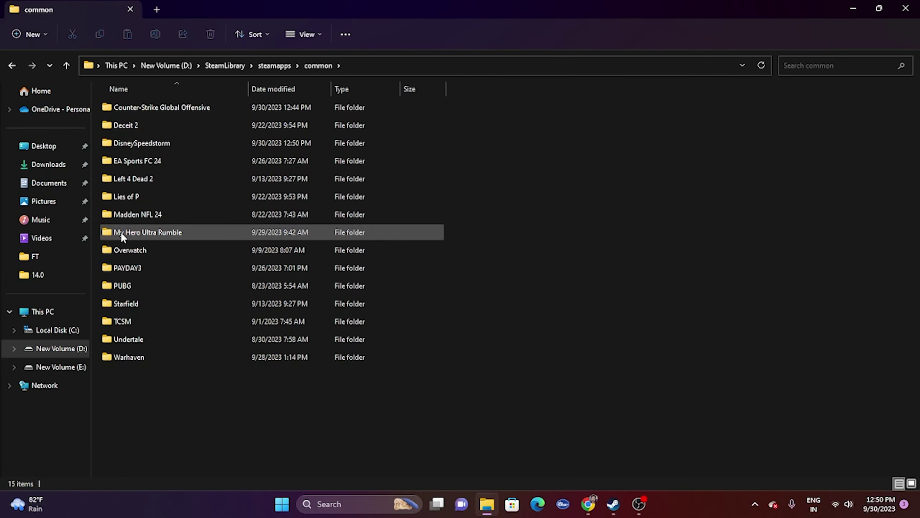
{"action": "double_click", "coordinate": [166, 239]}
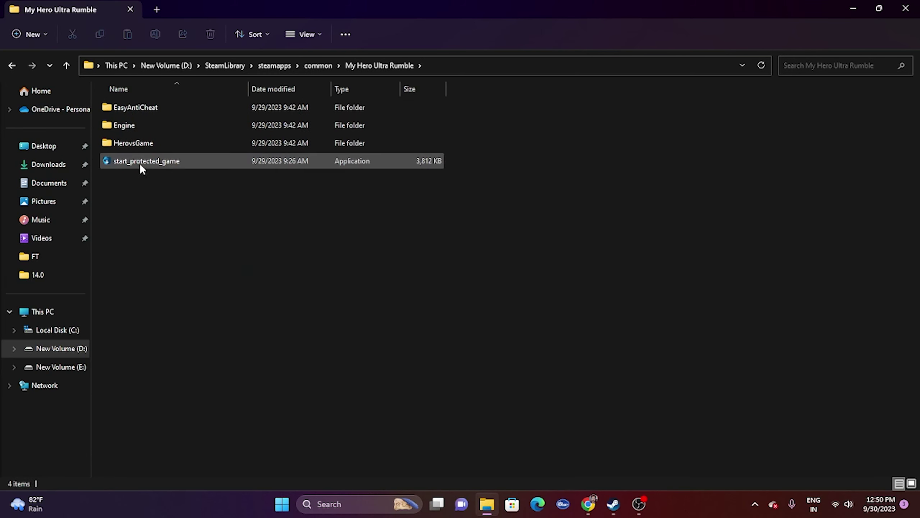
{"action": "double_click", "coordinate": [130, 125]}
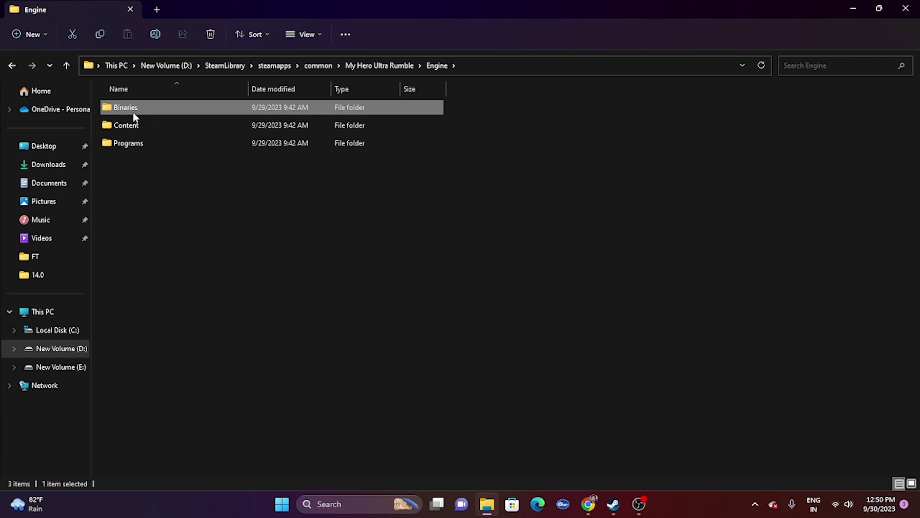
{"action": "double_click", "coordinate": [132, 109]}
{"action": "double_click", "coordinate": [126, 127]}
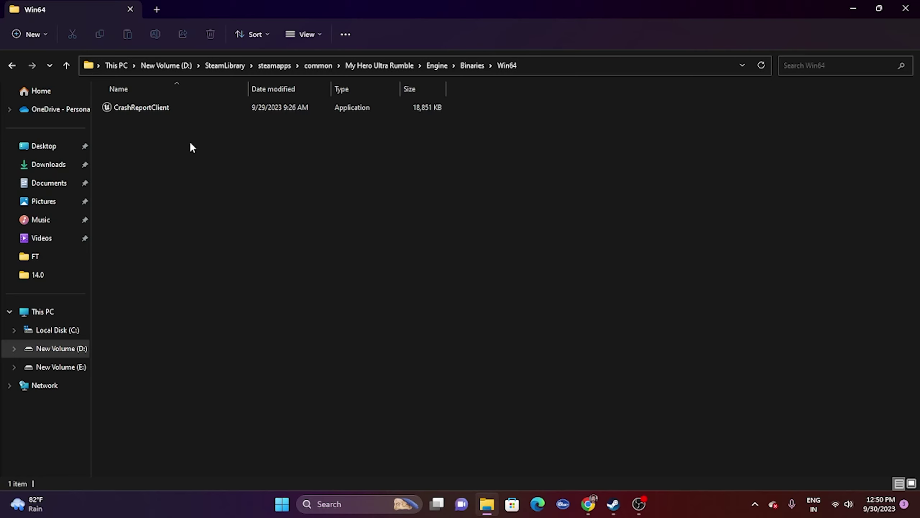
Turn on 'Run this program as an administrator' in CrashReportClient's Compatibility properties and apply
{"action": "right_click", "coordinate": [145, 106]}
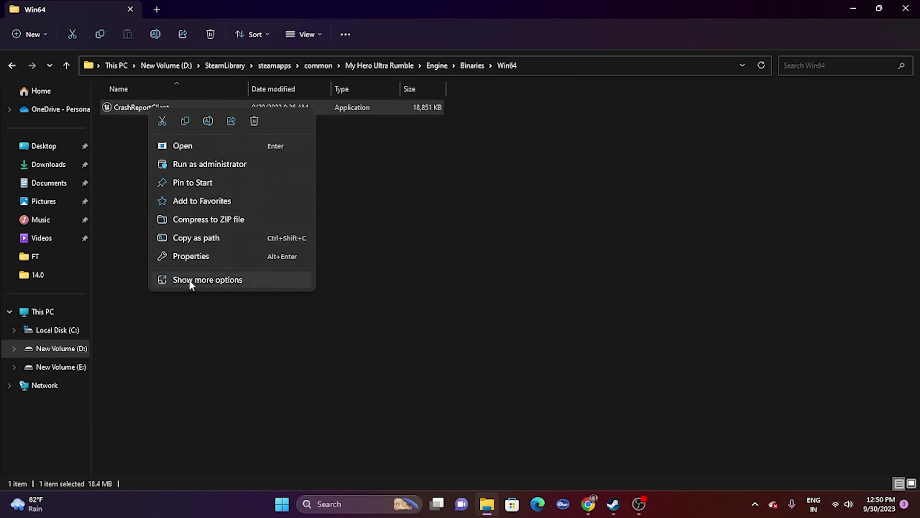
{"action": "left_click", "coordinate": [189, 279]}
{"action": "left_click", "coordinate": [244, 481]}
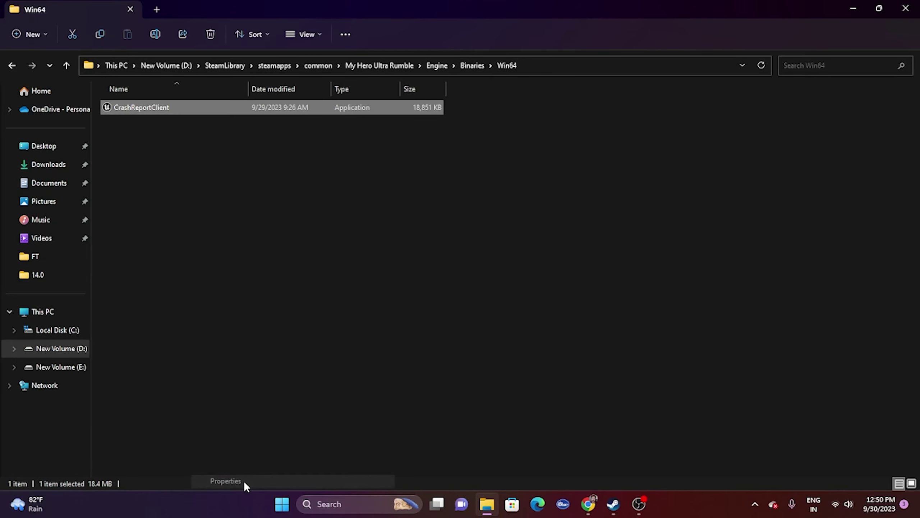
{"action": "left_click", "coordinate": [247, 197]}
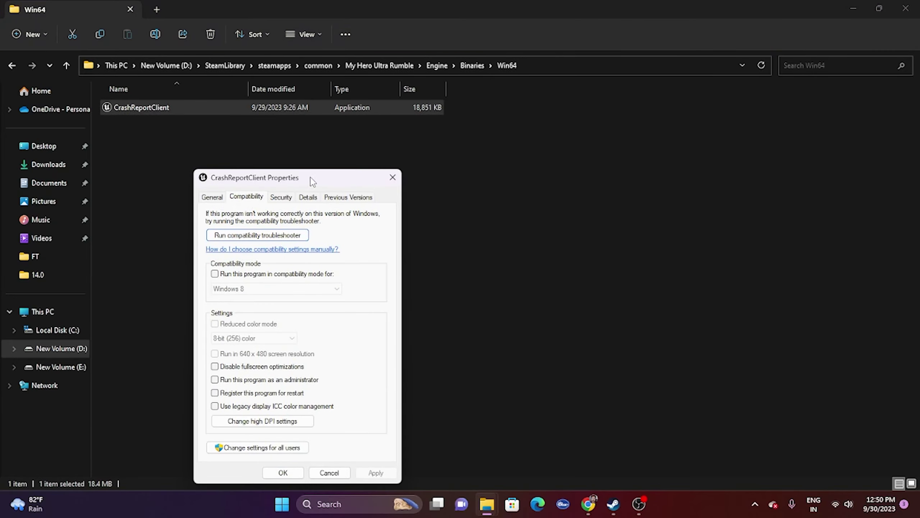
{"action": "left_click_drag", "start_coordinate": [309, 177], "coordinate": [383, 151]}
{"action": "left_click", "coordinate": [288, 353]}
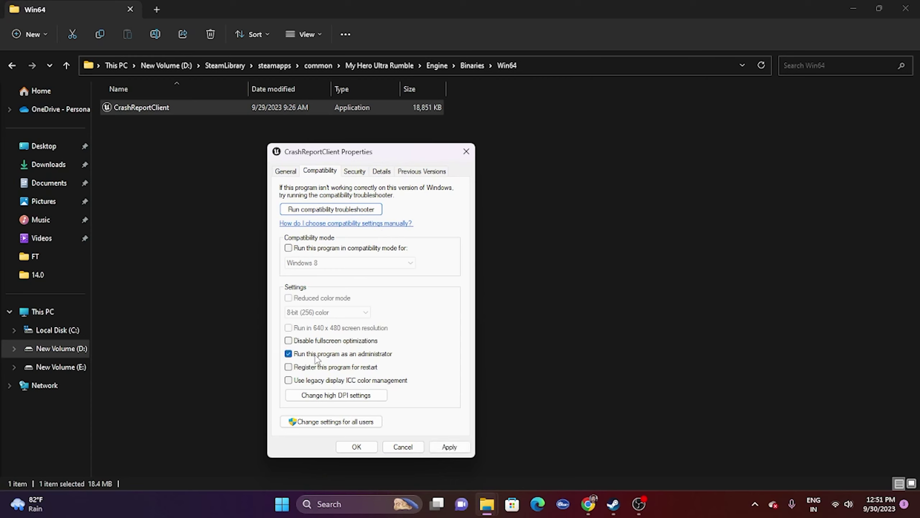
{"action": "left_click", "coordinate": [448, 446]}
{"action": "left_click", "coordinate": [357, 446]}
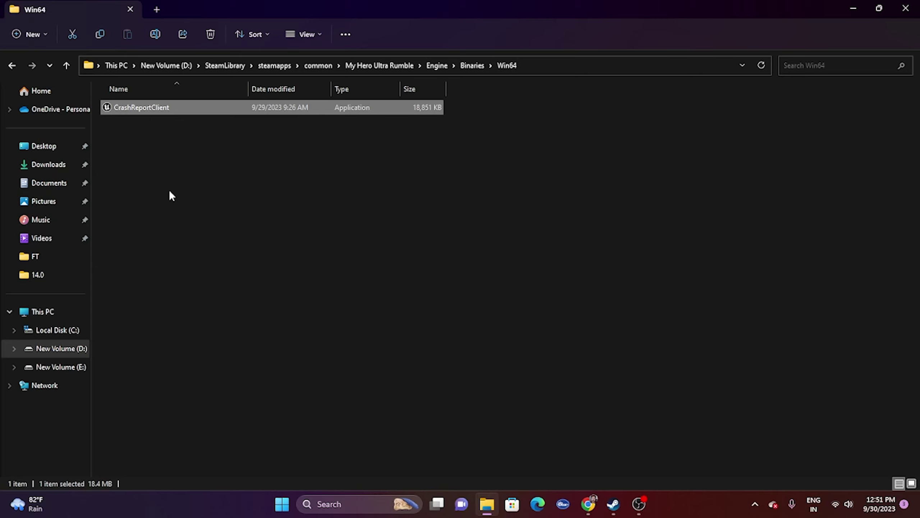
Enable compatibility mode for Windows 8 in CrashReportClient's Compatibility properties and apply
{"action": "right_click", "coordinate": [157, 113]}
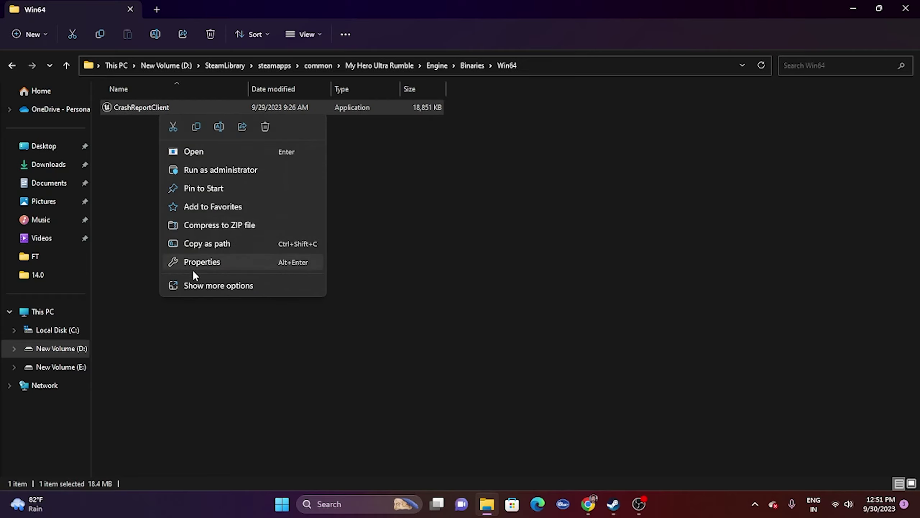
{"action": "left_click", "coordinate": [191, 283]}
{"action": "left_click", "coordinate": [237, 480]}
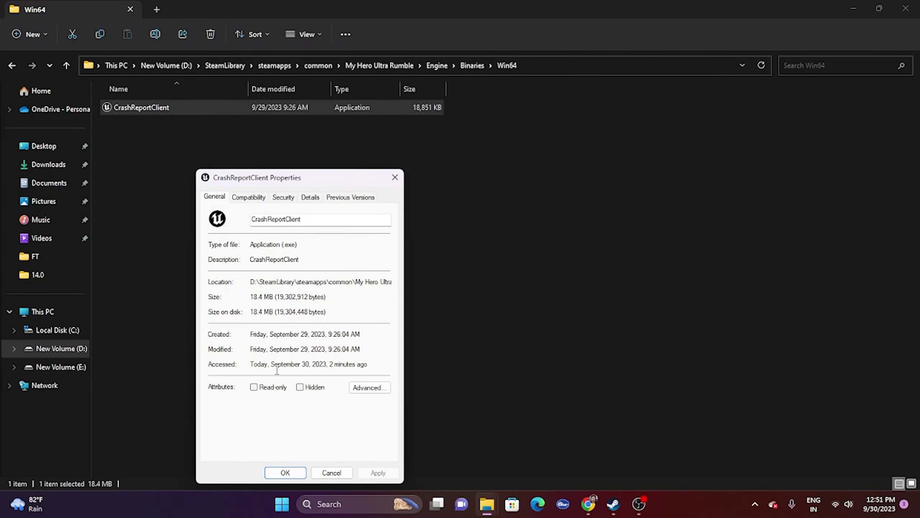
{"action": "left_click", "coordinate": [249, 197]}
{"action": "left_click", "coordinate": [218, 275]}
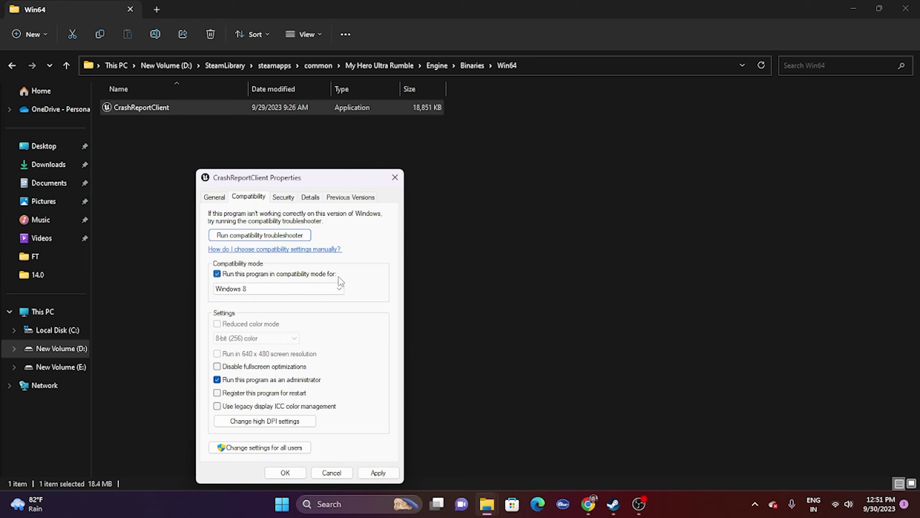
{"action": "left_click", "coordinate": [312, 289]}
{"action": "left_click", "coordinate": [261, 323]}
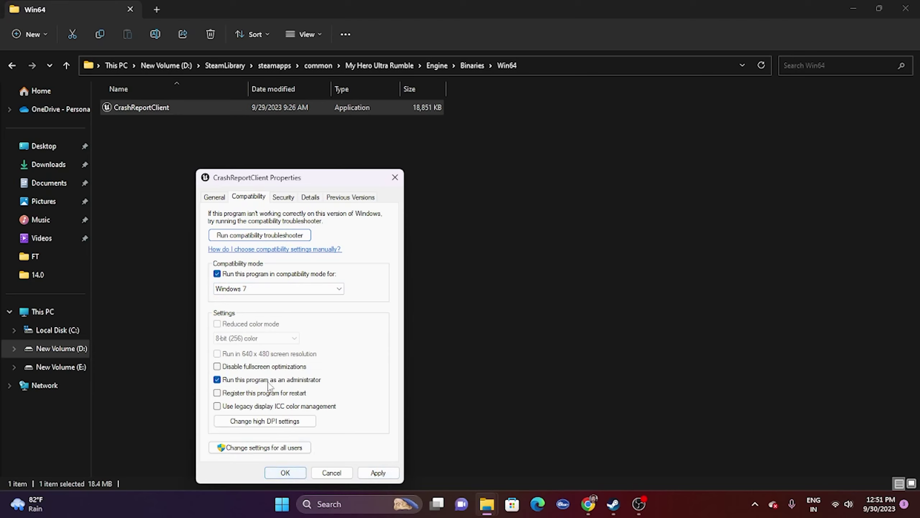
{"action": "left_click", "coordinate": [254, 289]}
{"action": "left_click", "coordinate": [256, 330]}
{"action": "left_click", "coordinate": [378, 472]}
{"action": "left_click", "coordinate": [285, 473]}
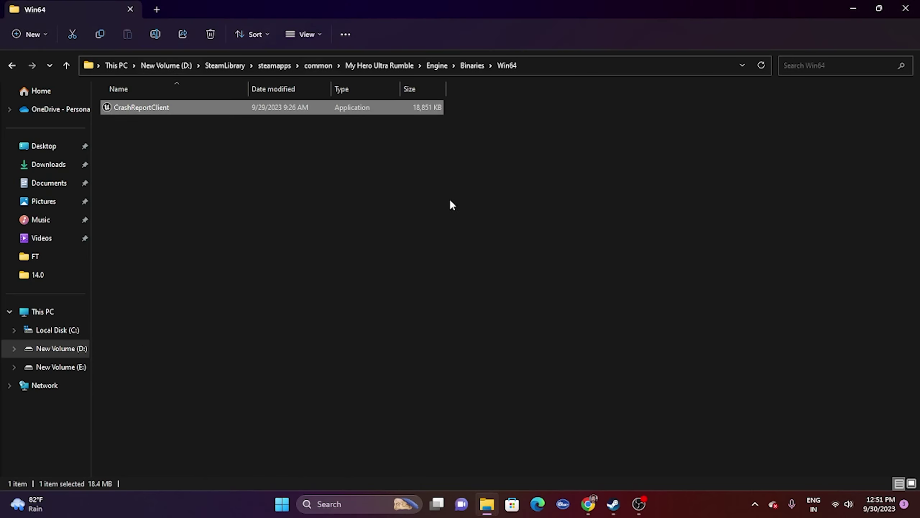
Close File Explorer, view Steam's MY HERO ULTRA RUMBLE page, minimize Steam, and open Search
{"action": "left_click", "coordinate": [913, 15]}
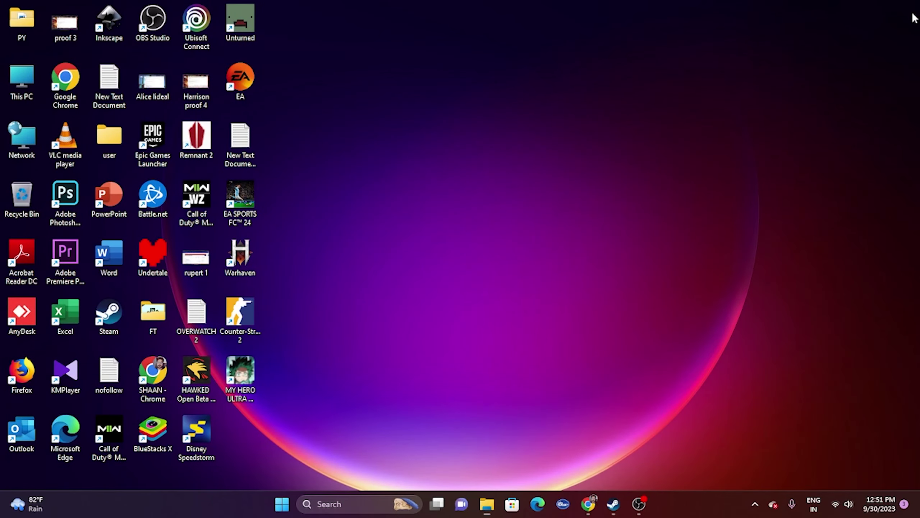
{"action": "left_click", "coordinate": [616, 508]}
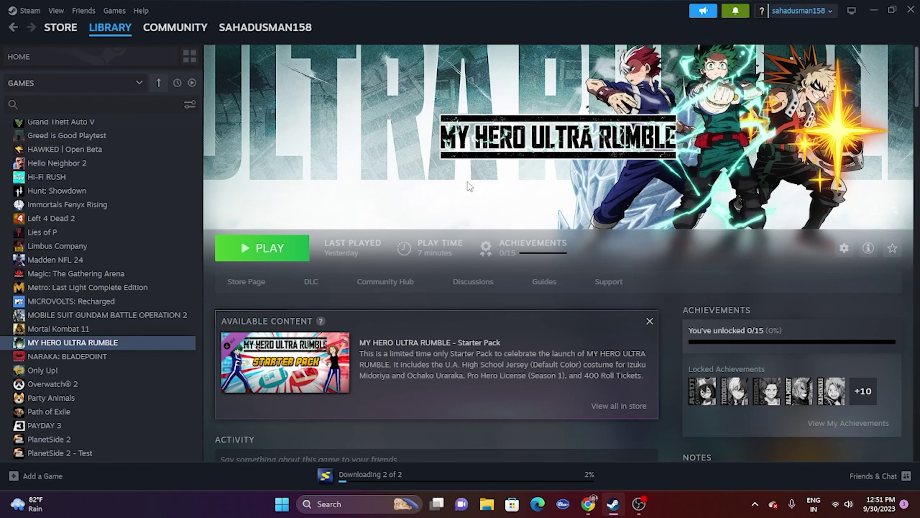
{"action": "left_click", "coordinate": [879, 11]}
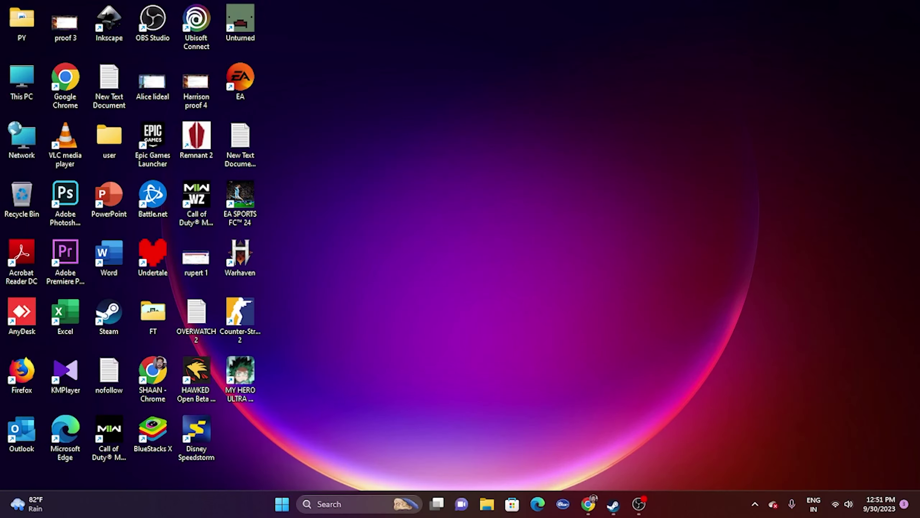
{"action": "left_click", "coordinate": [334, 505]}
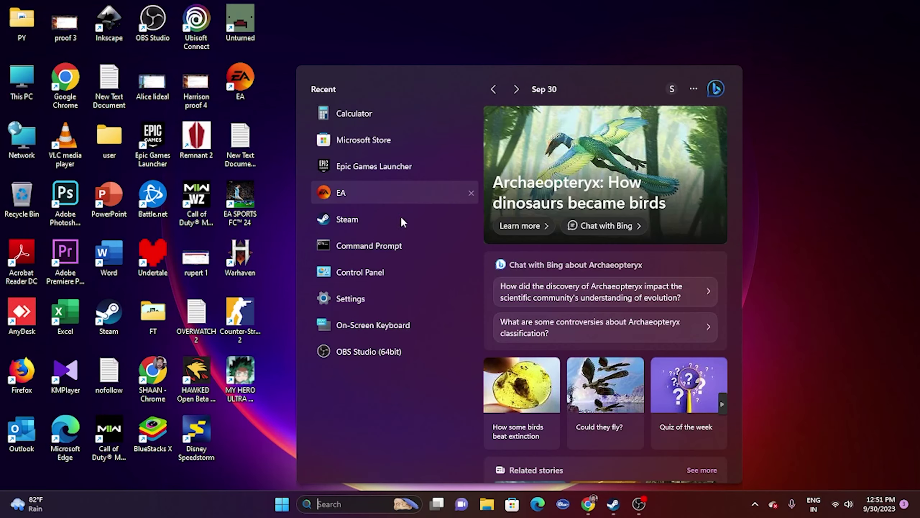
Confirm automatic time and time zone under Settings' Time & language > Date & time
{"action": "left_click", "coordinate": [348, 298]}
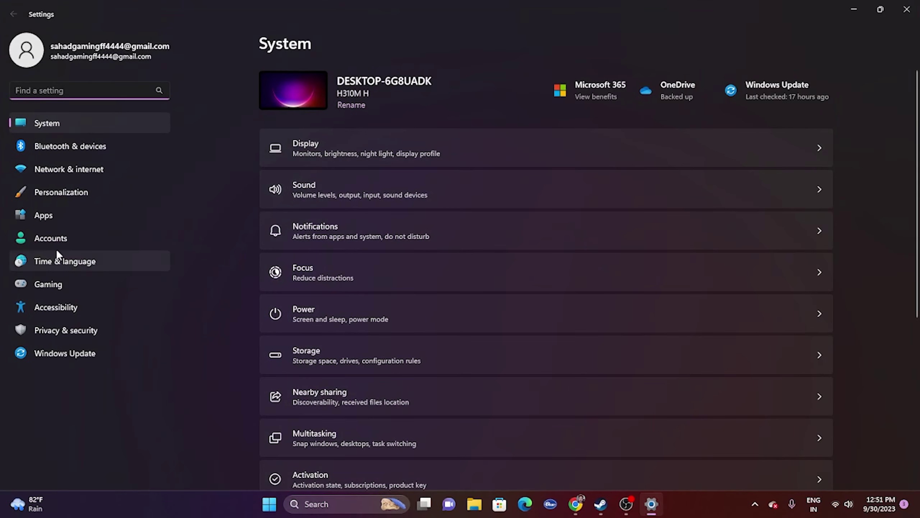
{"action": "left_click", "coordinate": [43, 267]}
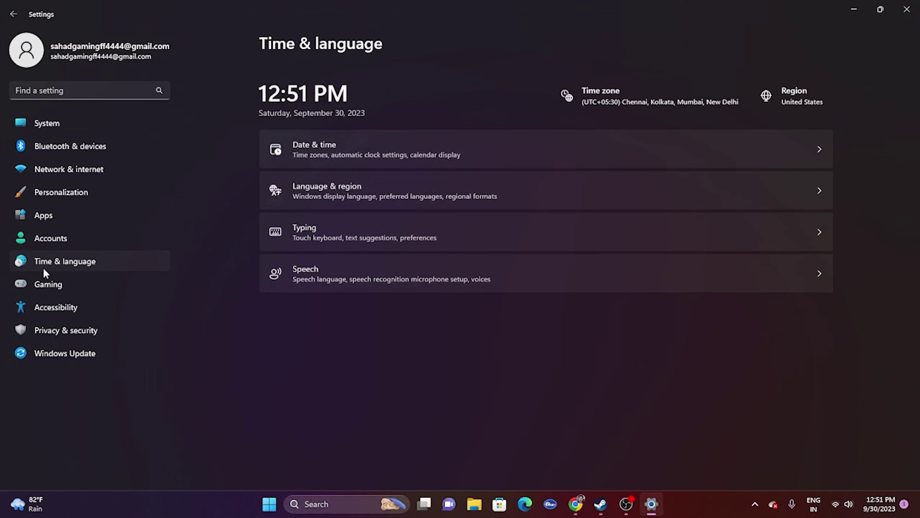
{"action": "left_click", "coordinate": [314, 126]}
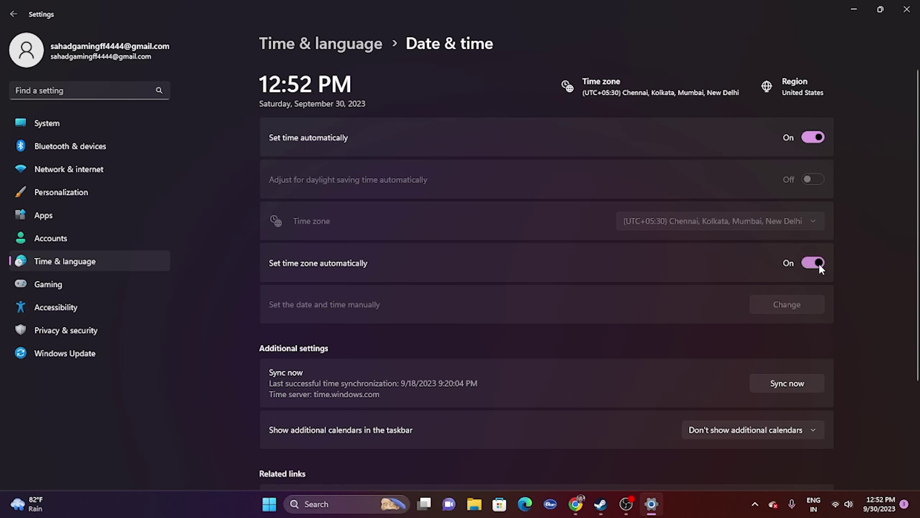
{"action": "left_click", "coordinate": [13, 13]}
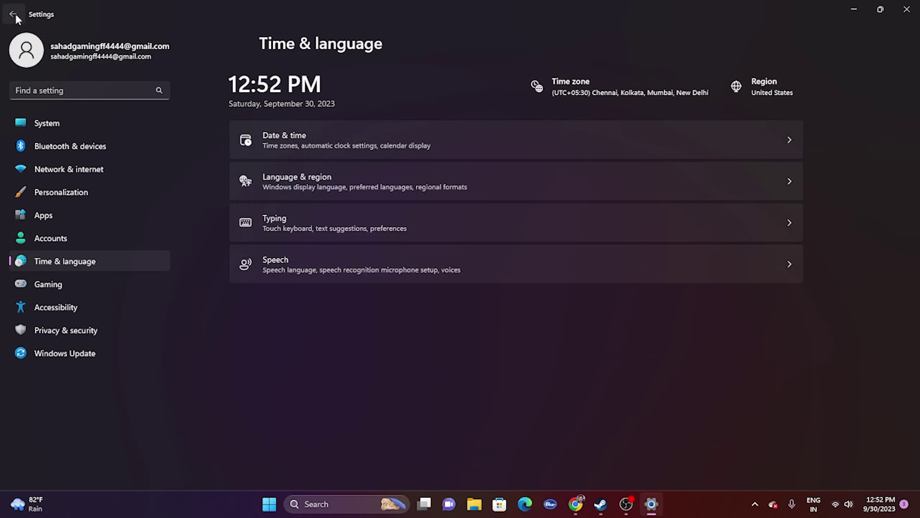
Open Language & region and leave the Country or region dropdown on United States
{"action": "left_click", "coordinate": [305, 168]}
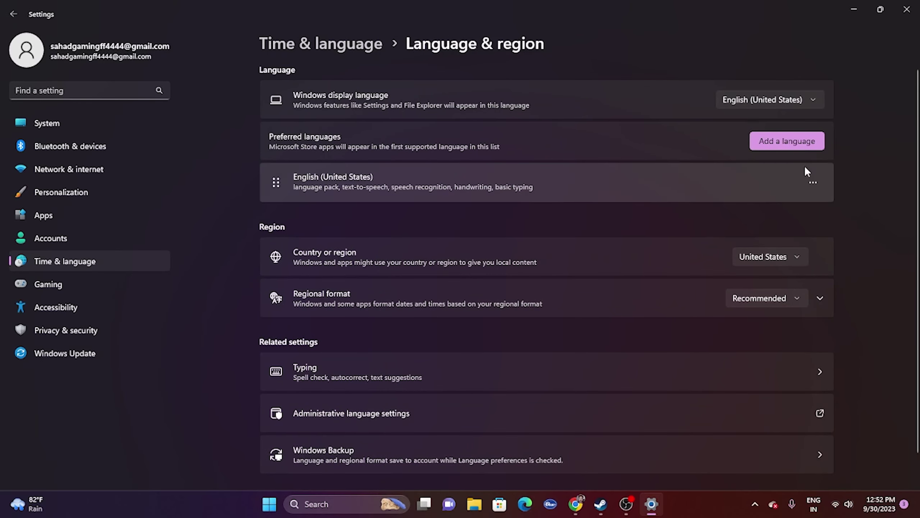
{"action": "left_click", "coordinate": [795, 256]}
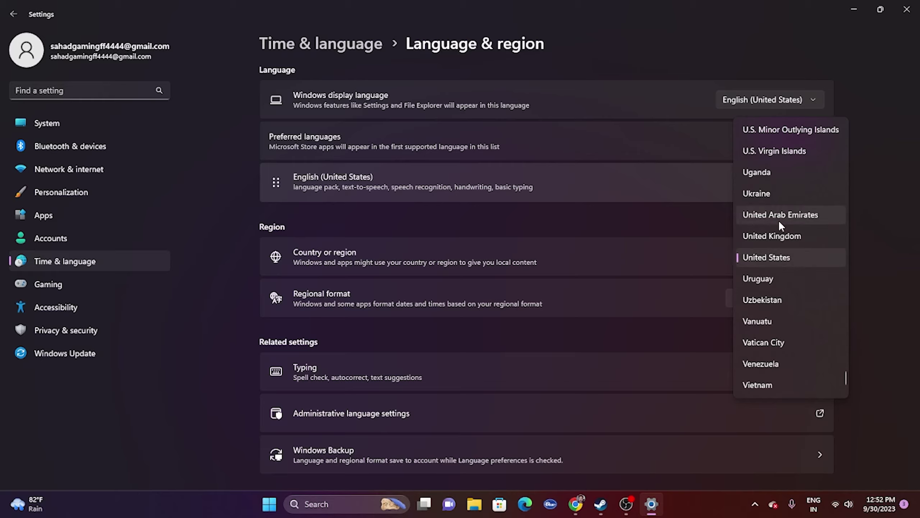
{"action": "left_click", "coordinate": [899, 257]}
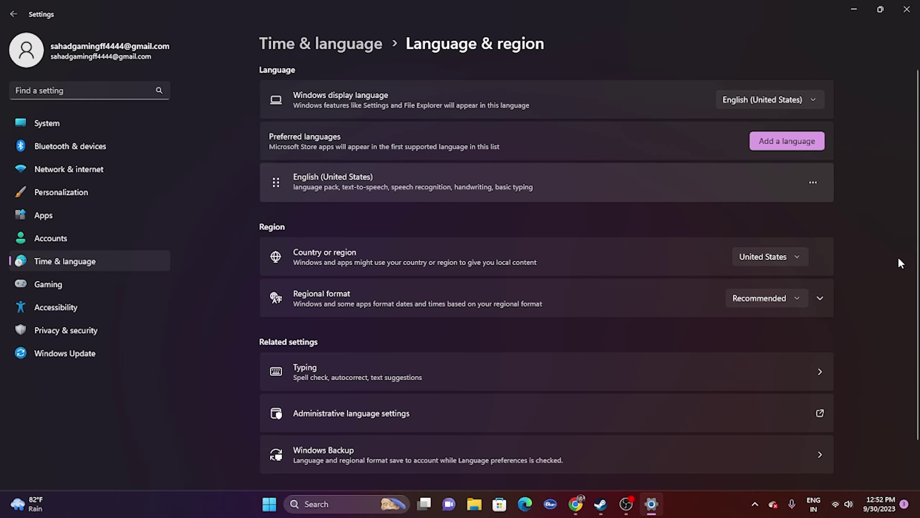
Close Windows Settings and open File Explorer from the taskbar
{"action": "left_click", "coordinate": [905, 20]}
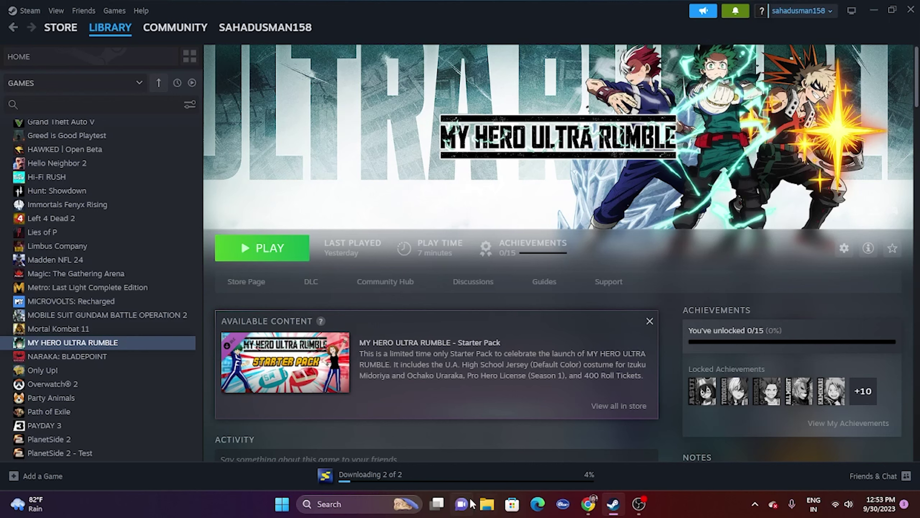
{"action": "left_click", "coordinate": [487, 504]}
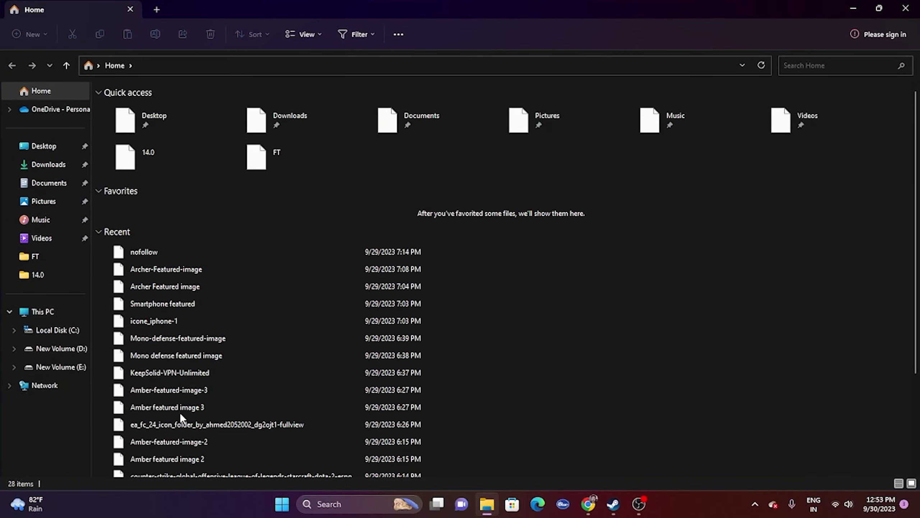
Check the contents of Documents\My Games in File Explorer, then close Explorer
{"action": "left_click", "coordinate": [56, 310]}
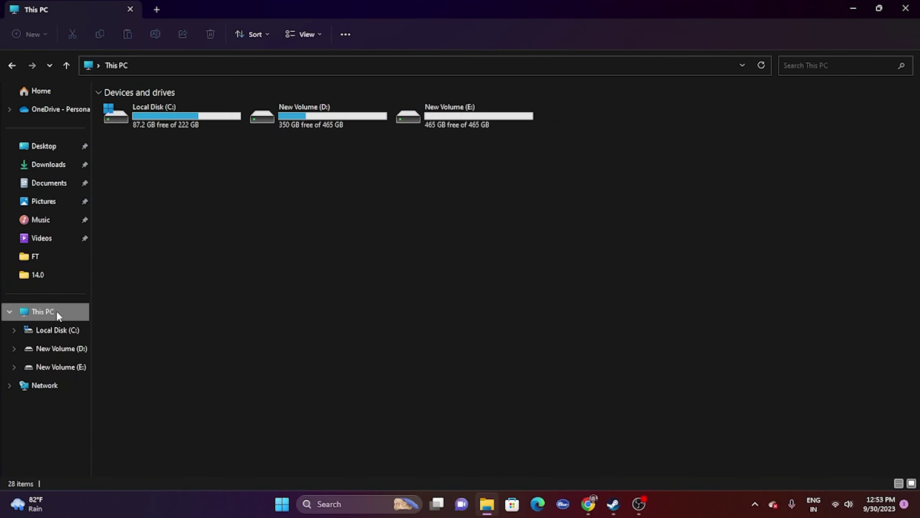
{"action": "left_click", "coordinate": [52, 180]}
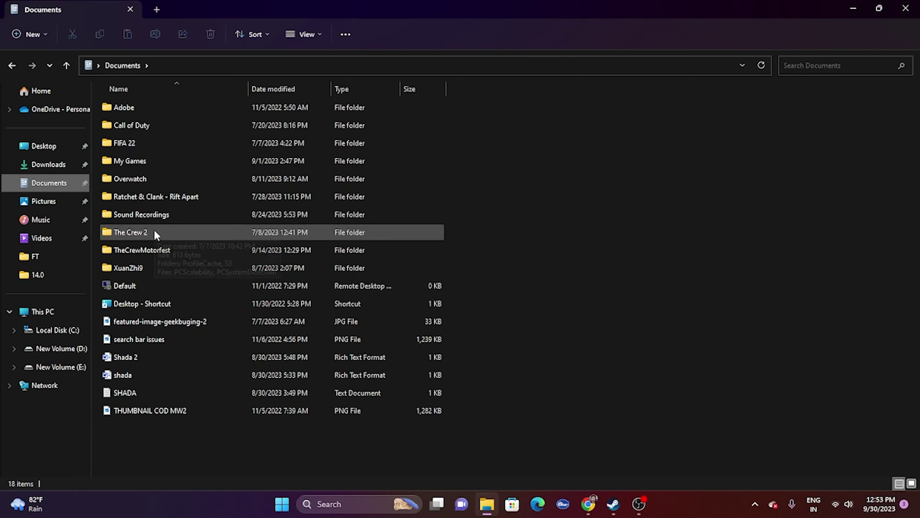
{"action": "double_click", "coordinate": [129, 164]}
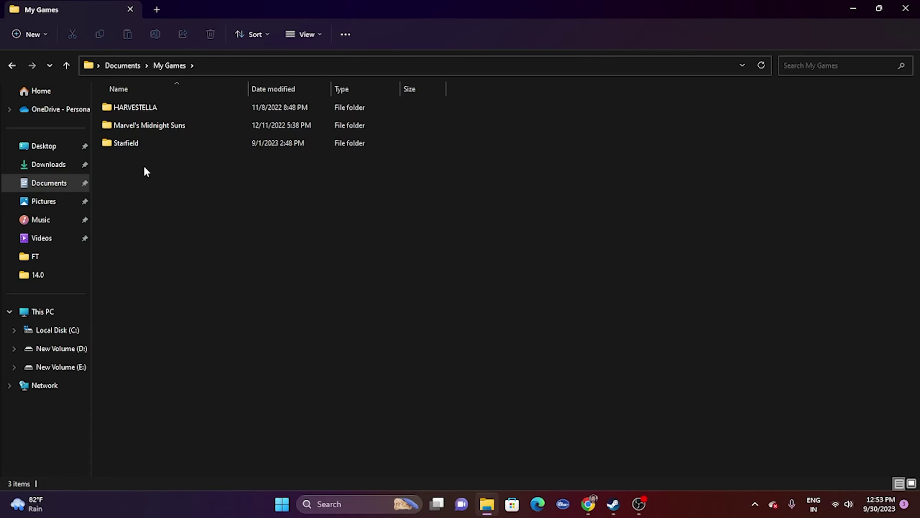
{"action": "left_click", "coordinate": [906, 8]}
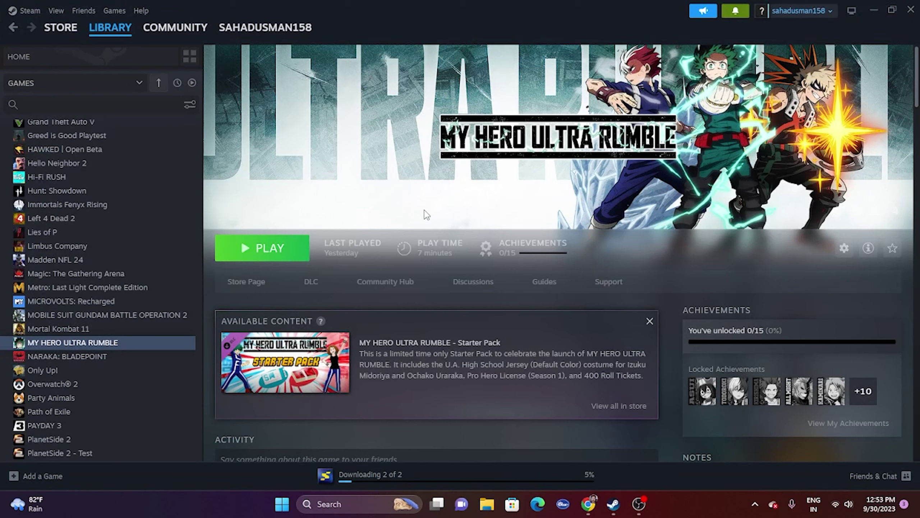
Open Control Panel's System and Security > Windows Defender Firewall > Allow an app page
{"action": "left_click", "coordinate": [873, 11]}
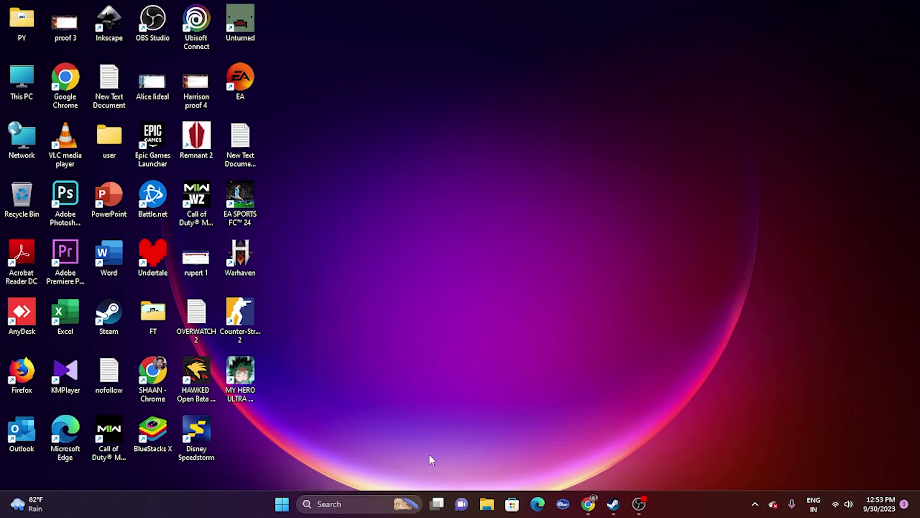
{"action": "left_click", "coordinate": [358, 498]}
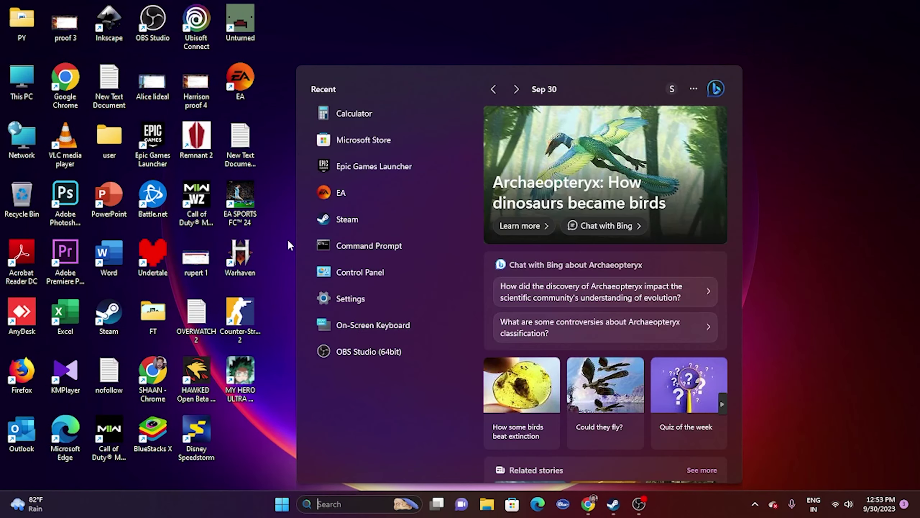
{"action": "left_click", "coordinate": [353, 271]}
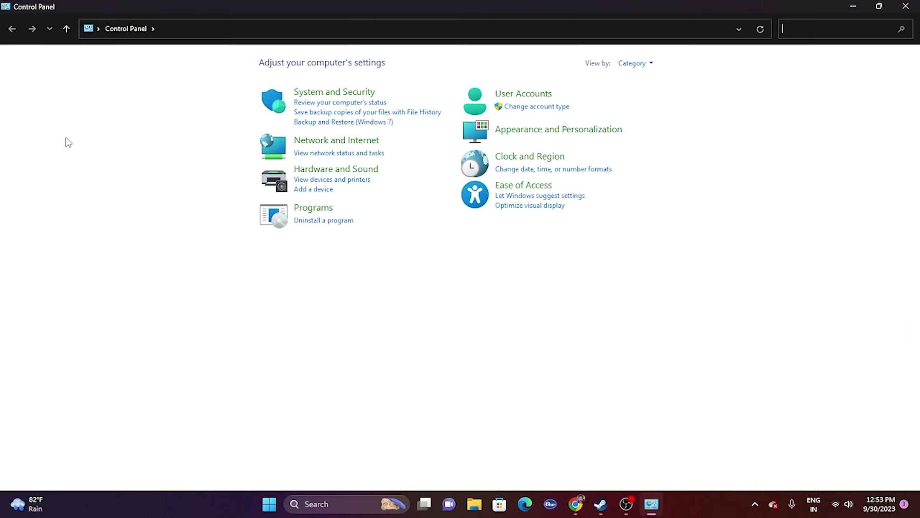
{"action": "left_click", "coordinate": [338, 93]}
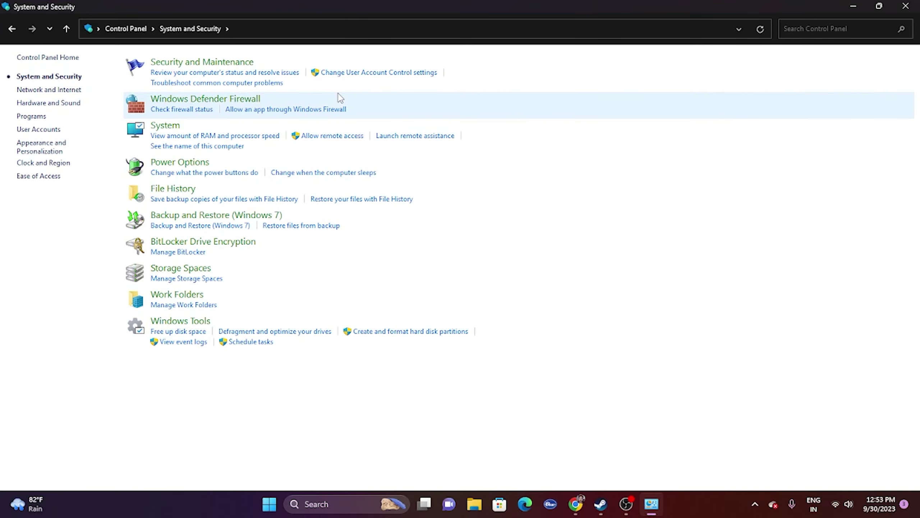
{"action": "left_click", "coordinate": [228, 104]}
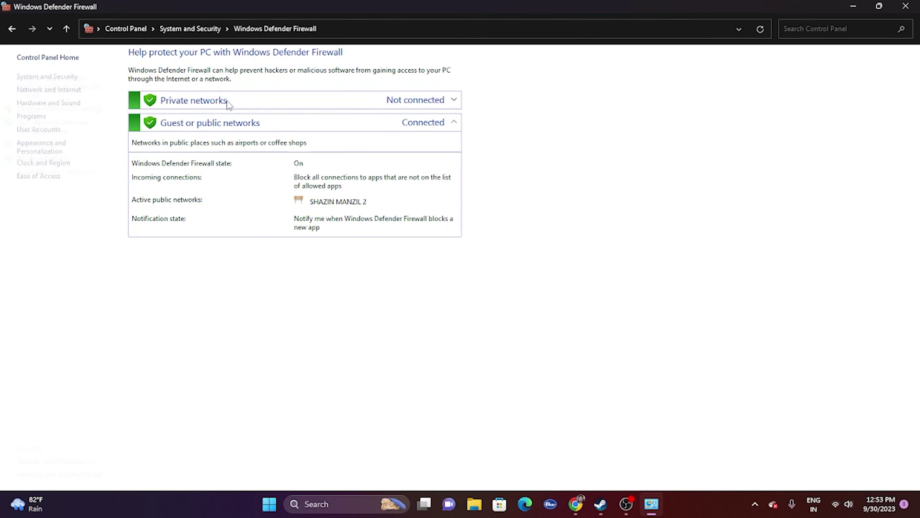
{"action": "left_click", "coordinate": [37, 94]}
Find MY HERO ULTRA RUMBLE in the allowed apps list, allowed on Private and Public
{"action": "scroll", "coordinate": [398, 174], "scroll_direction": "down", "scroll_amount": 2}
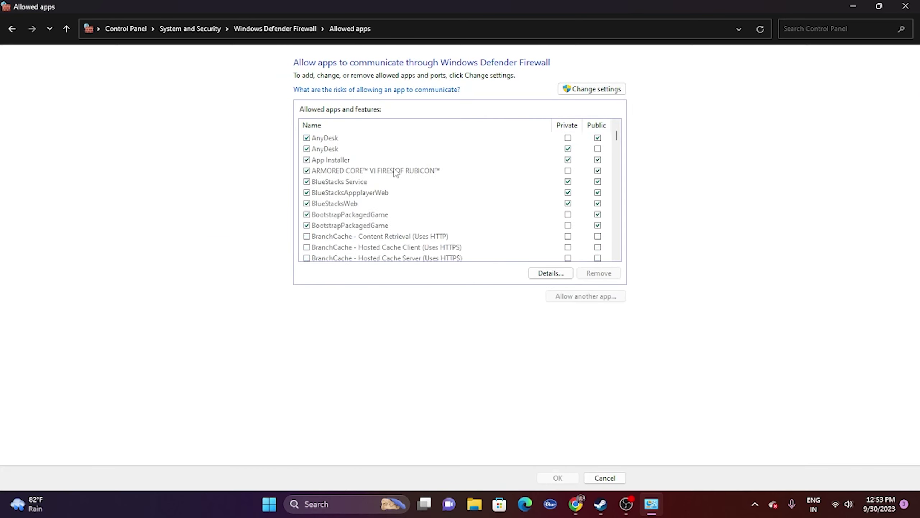
{"action": "scroll", "coordinate": [396, 173], "scroll_direction": "down", "scroll_amount": 8}
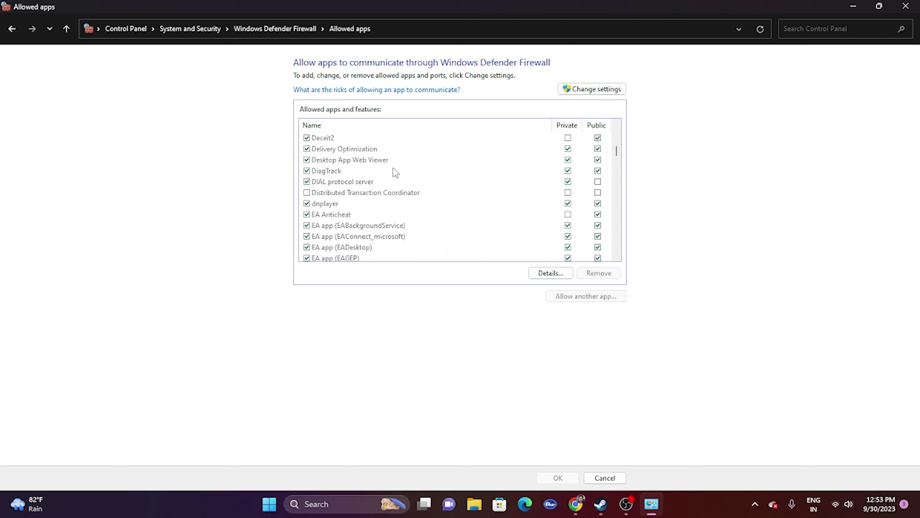
{"action": "scroll", "coordinate": [396, 172], "scroll_direction": "down", "scroll_amount": 2}
{"action": "left_click", "coordinate": [601, 506]}
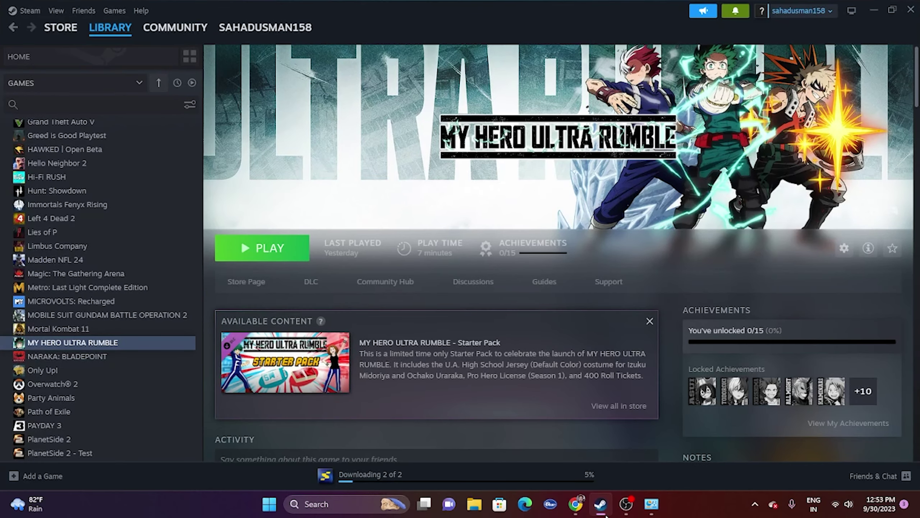
{"action": "left_click", "coordinate": [601, 505]}
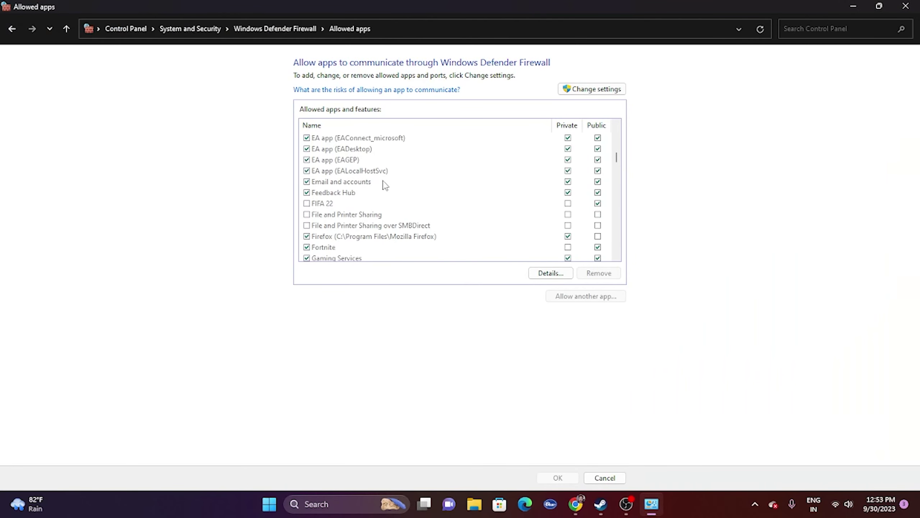
{"action": "scroll", "coordinate": [385, 185], "scroll_direction": "down", "scroll_amount": 1}
{"action": "scroll", "coordinate": [385, 185], "scroll_direction": "down", "scroll_amount": 7}
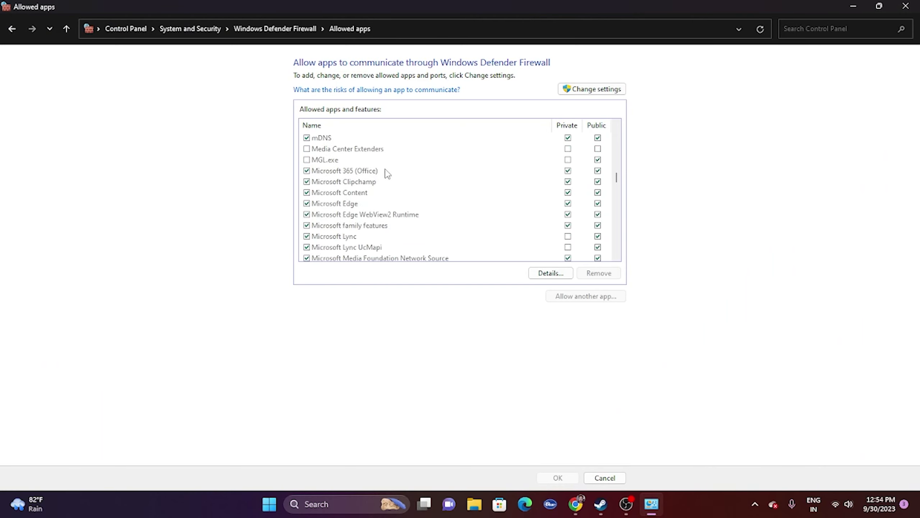
{"action": "scroll", "coordinate": [391, 162], "scroll_direction": "down", "scroll_amount": 1}
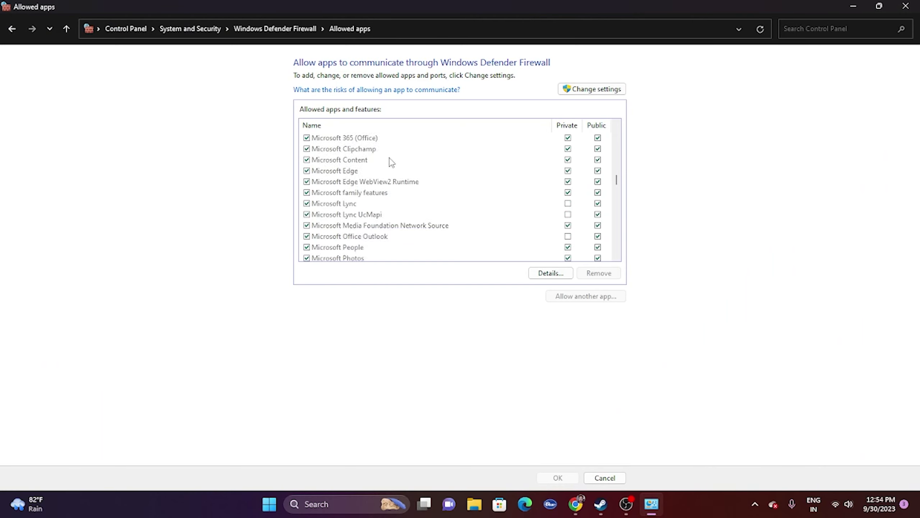
{"action": "scroll", "coordinate": [392, 162], "scroll_direction": "down", "scroll_amount": 3}
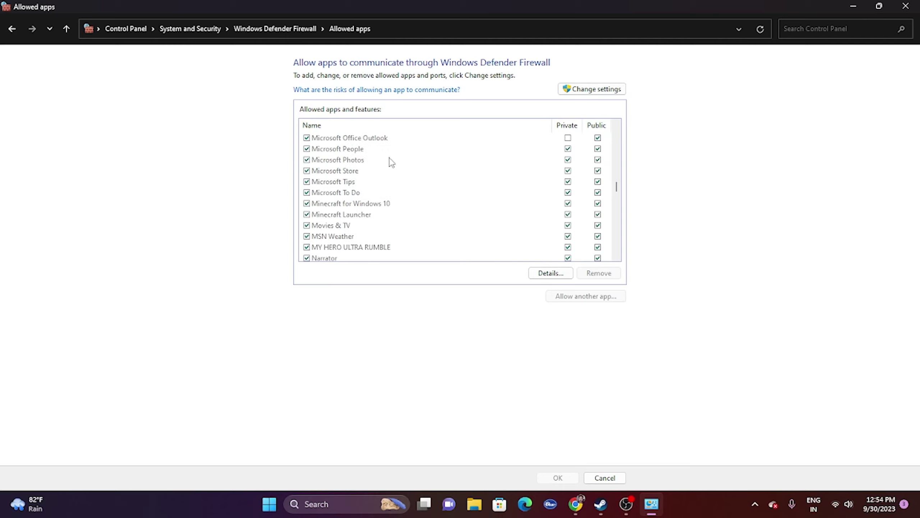
{"action": "scroll", "coordinate": [391, 162], "scroll_direction": "down", "scroll_amount": 1}
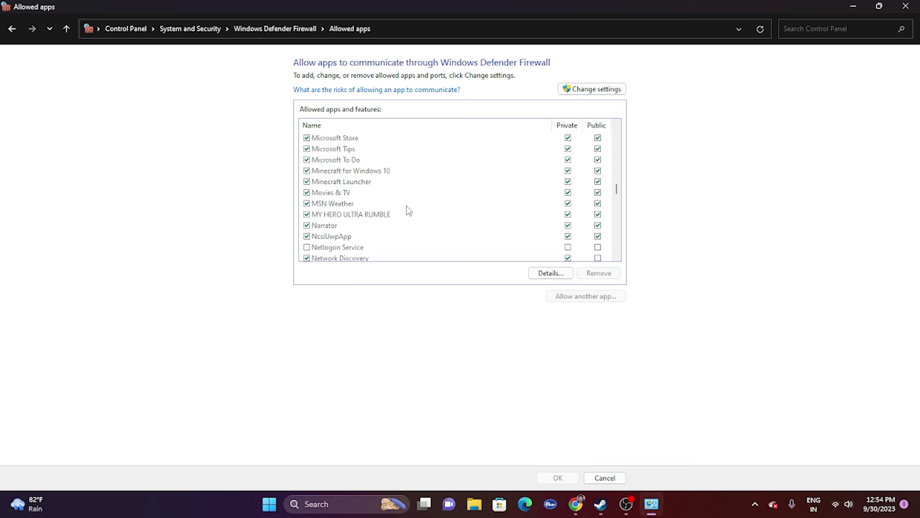
Unlock the allowed apps list and browse to D:\SteamLibrary\steamapps\common for another app
{"action": "left_click", "coordinate": [589, 94]}
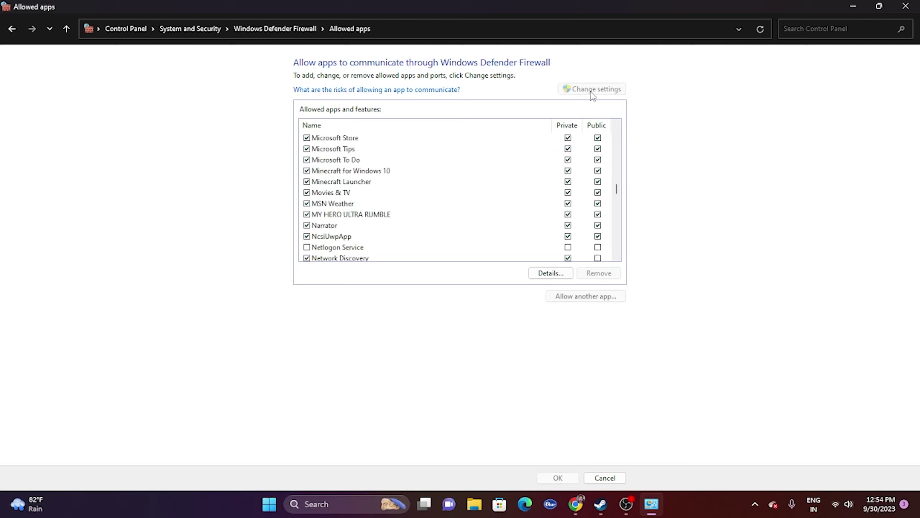
{"action": "left_click", "coordinate": [576, 297]}
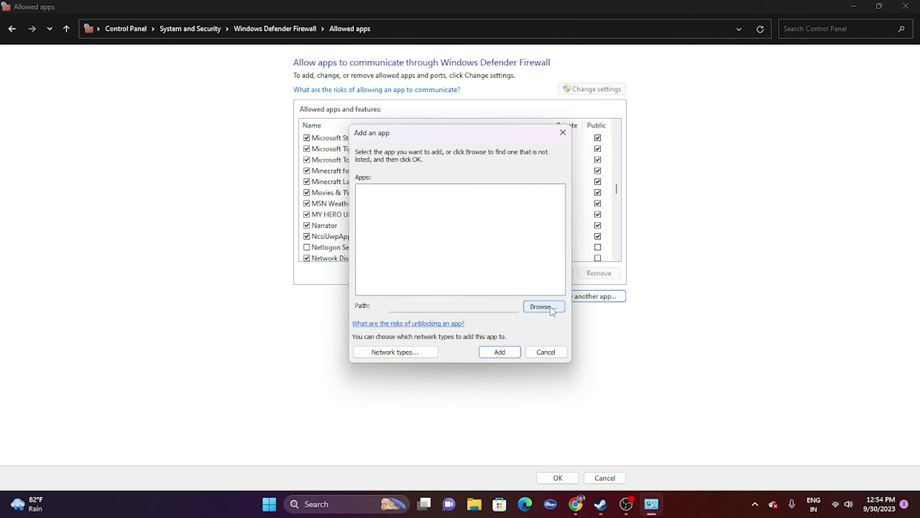
{"action": "left_click", "coordinate": [550, 307]}
{"action": "left_click", "coordinate": [399, 291]}
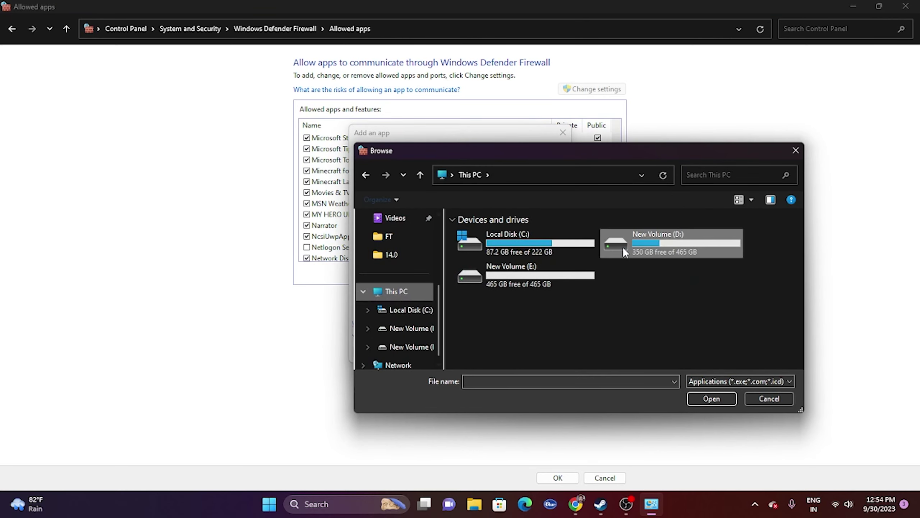
{"action": "double_click", "coordinate": [665, 239]}
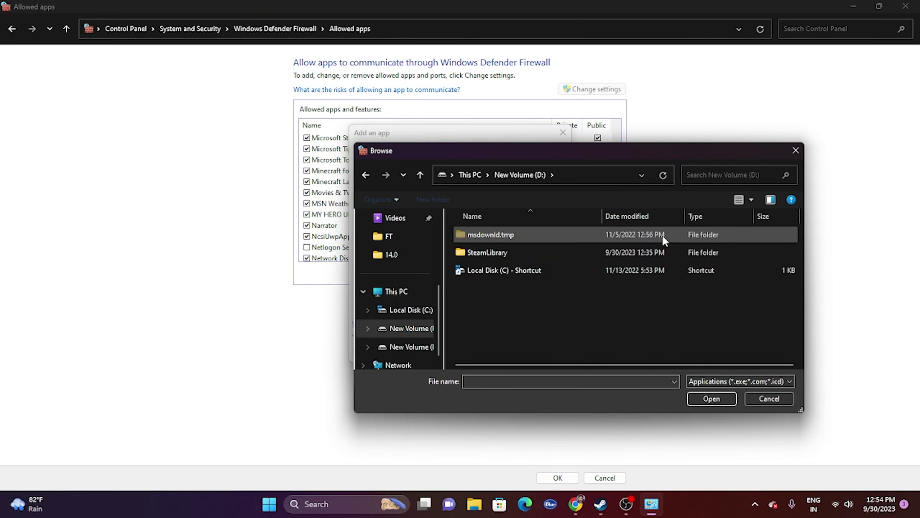
{"action": "double_click", "coordinate": [517, 249]}
{"action": "double_click", "coordinate": [508, 234]}
{"action": "double_click", "coordinate": [508, 234]}
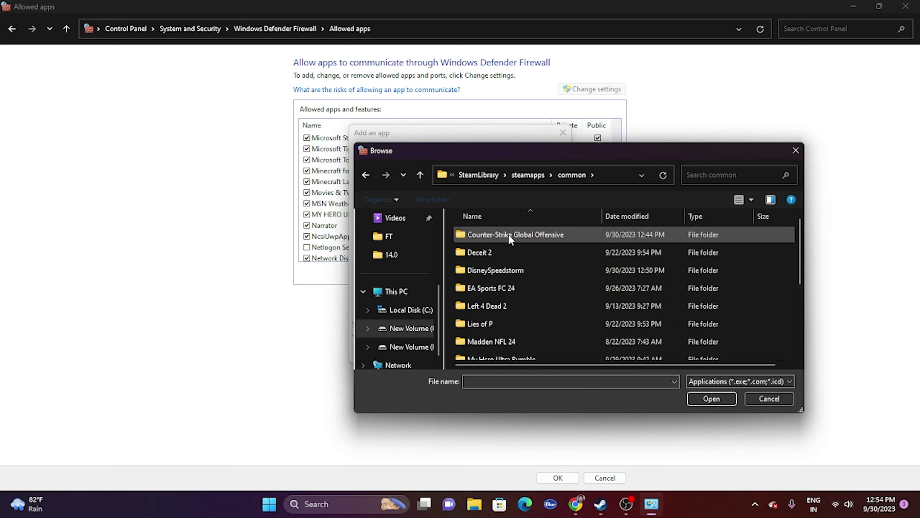
Add My Hero Ultra Rumble\Engine\Binaries\Win64\CrashReportClient to the firewall's allowed apps
{"action": "scroll", "coordinate": [517, 279], "scroll_direction": "down", "scroll_amount": 1}
{"action": "double_click", "coordinate": [503, 313]}
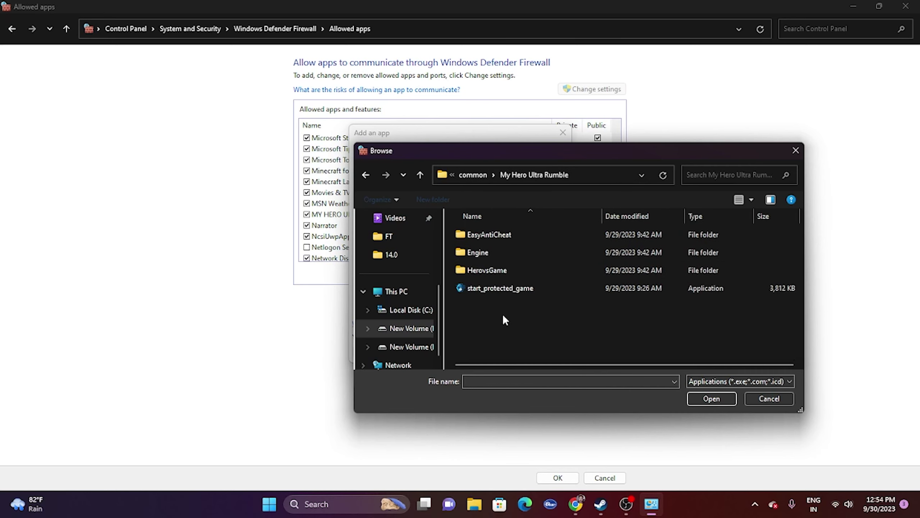
{"action": "double_click", "coordinate": [489, 253]}
{"action": "left_click", "coordinate": [489, 234]}
{"action": "double_click", "coordinate": [489, 234]}
{"action": "double_click", "coordinate": [487, 250]}
{"action": "left_click", "coordinate": [492, 235]}
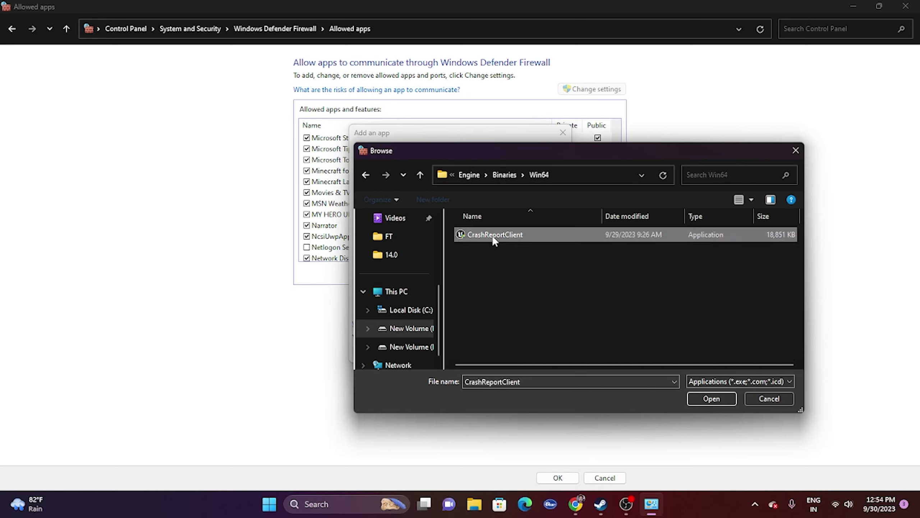
{"action": "key", "text": "Return"}
{"action": "left_click", "coordinate": [514, 348]}
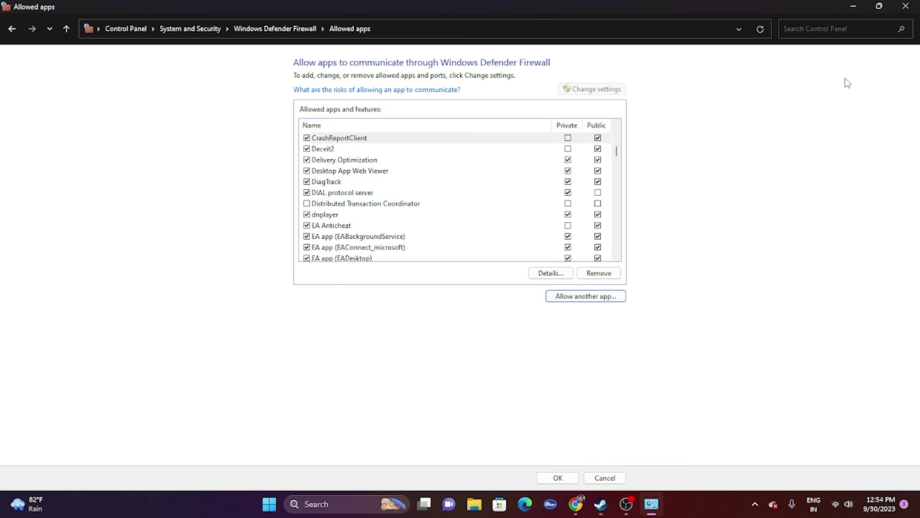
Close the firewall Allowed apps window and bring the Steam library back up
{"action": "left_click", "coordinate": [905, 6]}
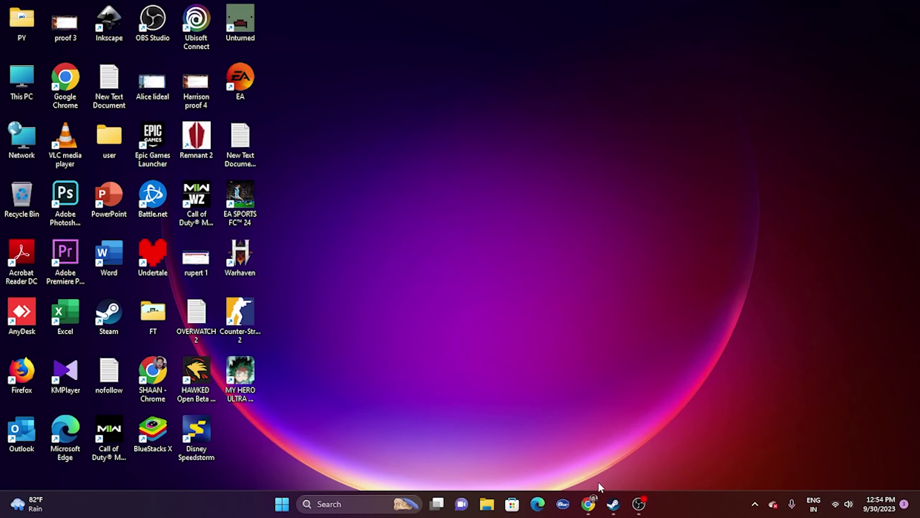
{"action": "left_click", "coordinate": [613, 504]}
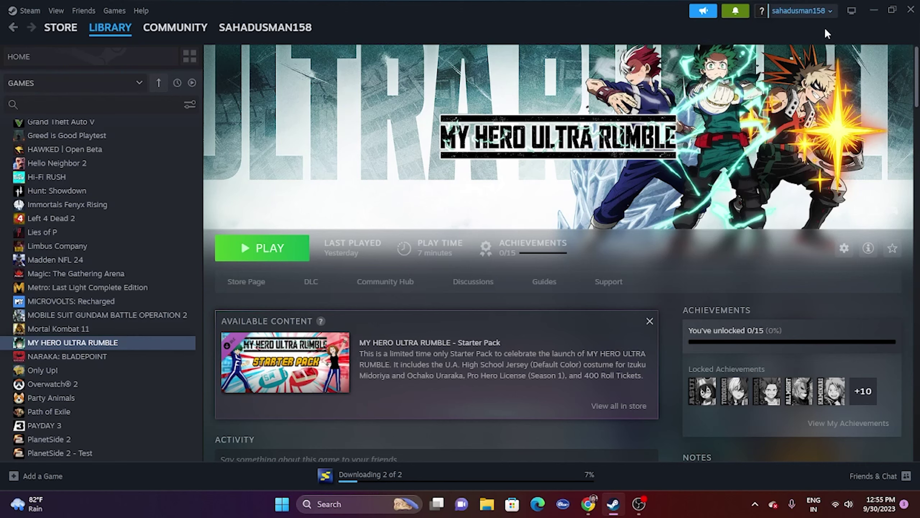
Minimize Steam and open Task Manager maximized on its Processes list
{"action": "left_click", "coordinate": [874, 10]}
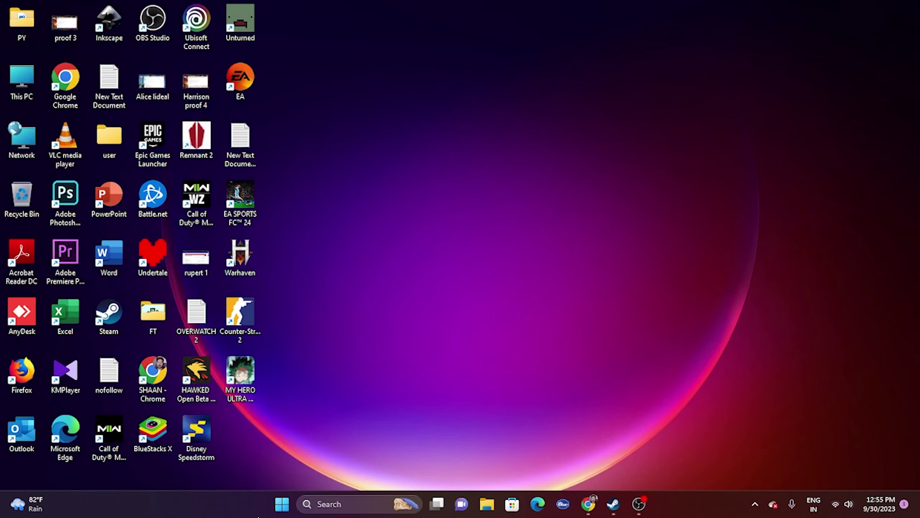
{"action": "right_click", "coordinate": [282, 504]}
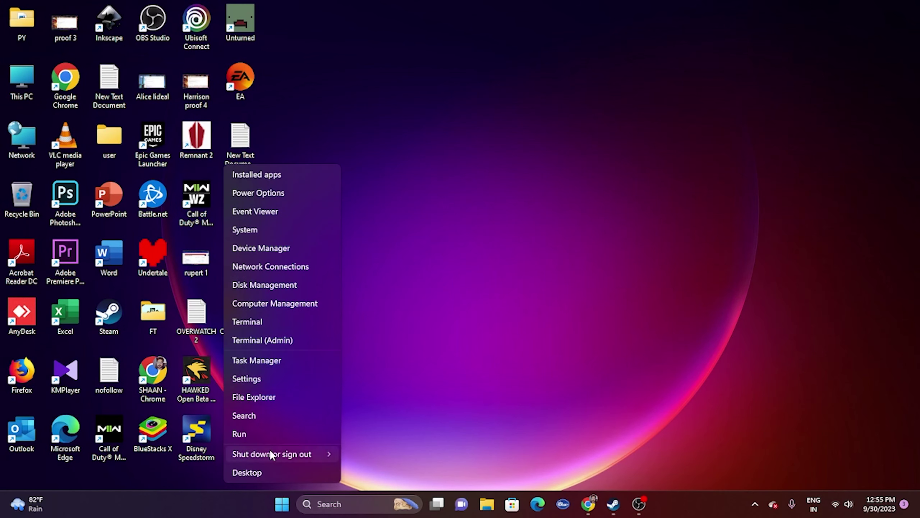
{"action": "left_click", "coordinate": [261, 360]}
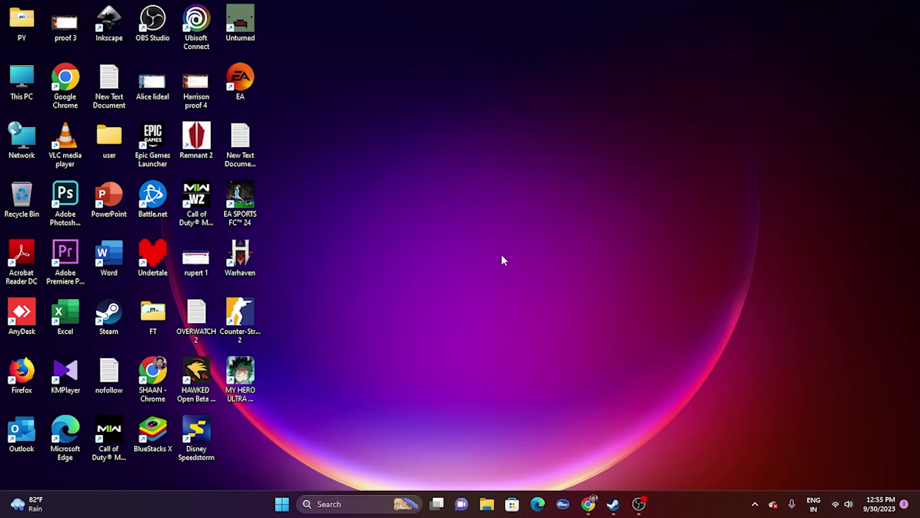
{"action": "left_click", "coordinate": [255, 8]}
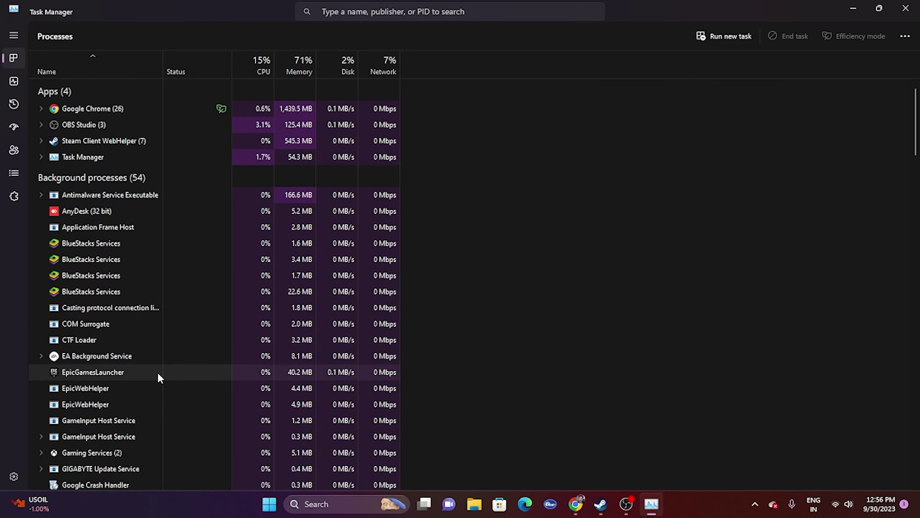
Close Task Manager and launch System Configuration by searching 'system c'
{"action": "left_click", "coordinate": [909, 7]}
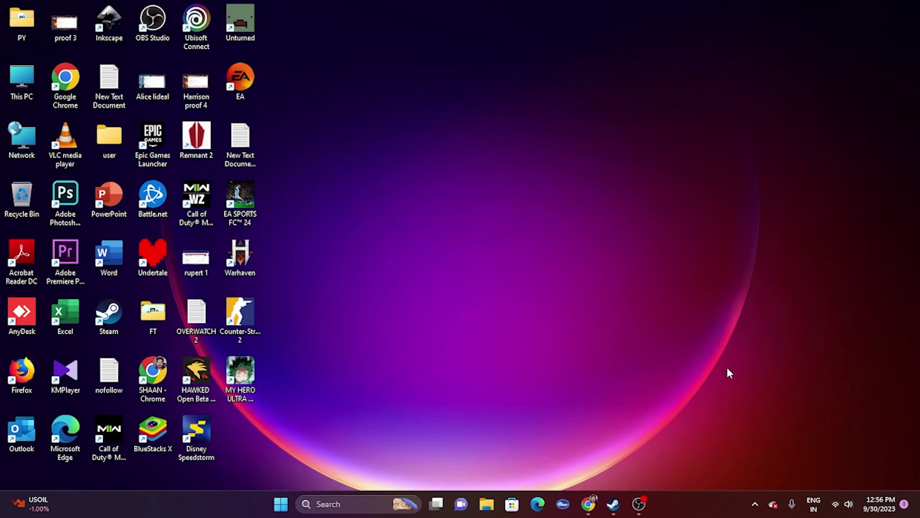
{"action": "left_click", "coordinate": [613, 504]}
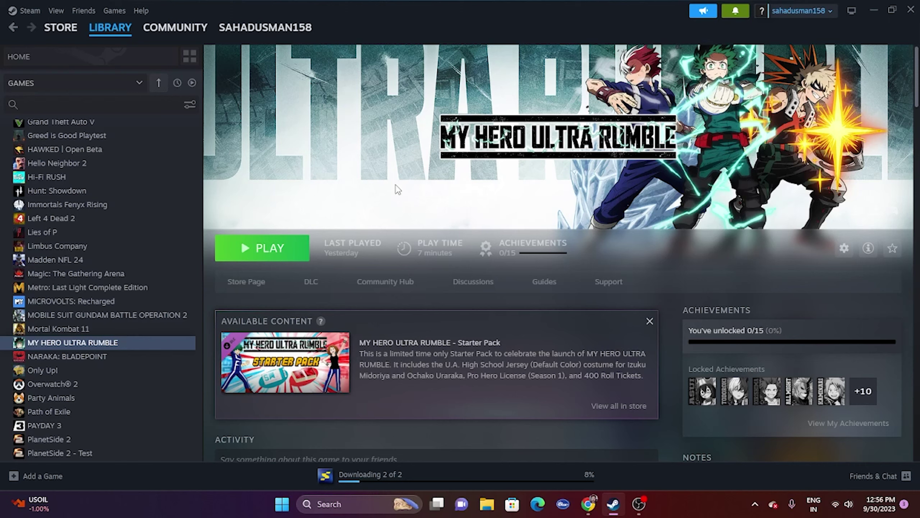
{"action": "left_click", "coordinate": [876, 10]}
{"action": "left_click", "coordinate": [322, 506]}
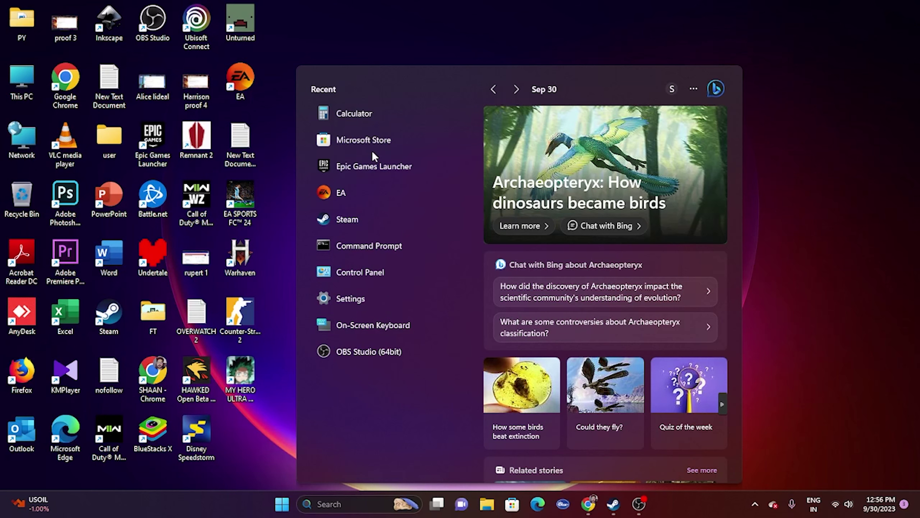
{"action": "type", "text": "system c"}
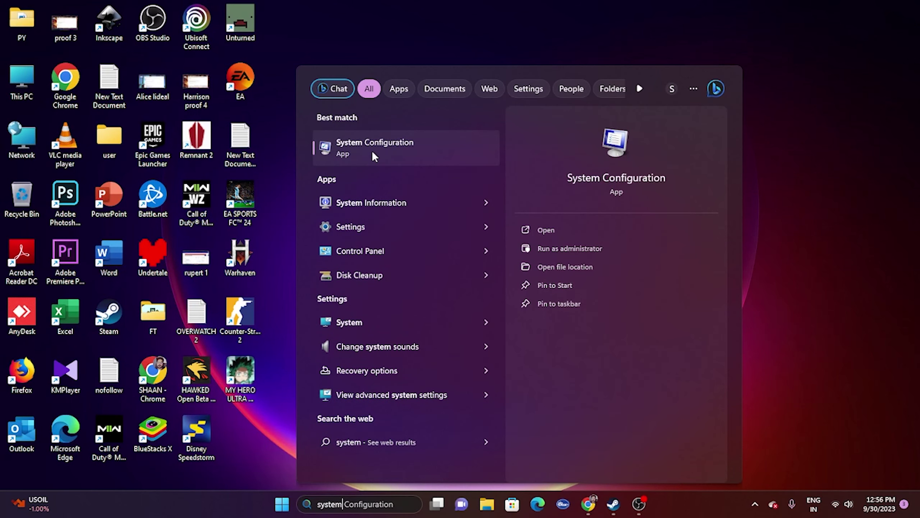
{"action": "key", "text": "Return"}
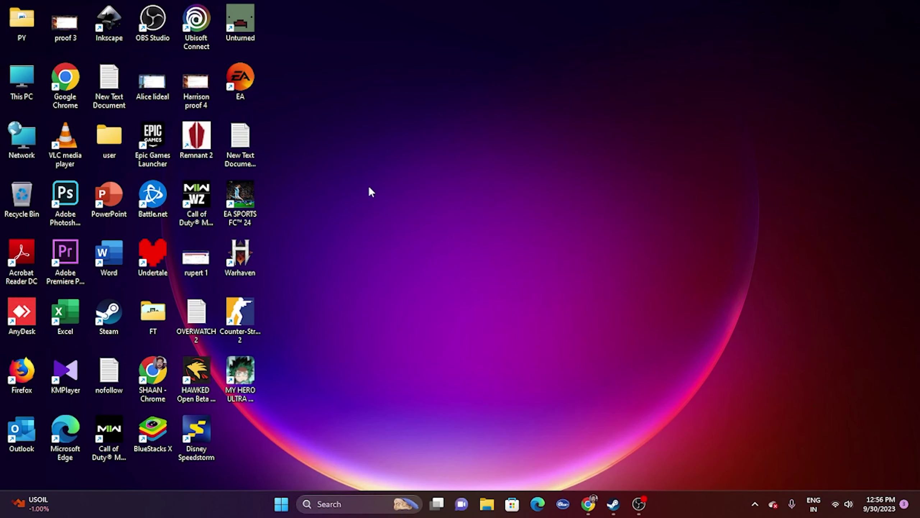
Hide all Microsoft services, disable the rest, apply, and exit without restarting
{"action": "left_click", "coordinate": [368, 163]}
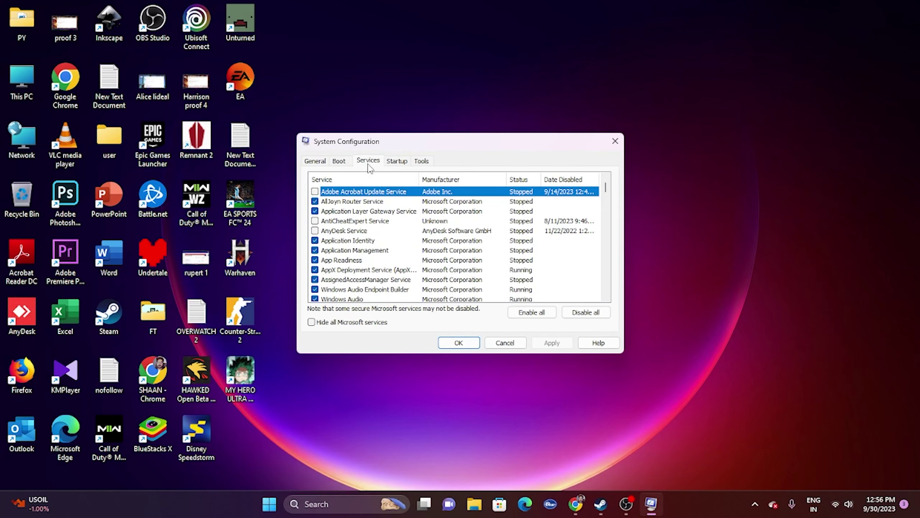
{"action": "left_click", "coordinate": [312, 321]}
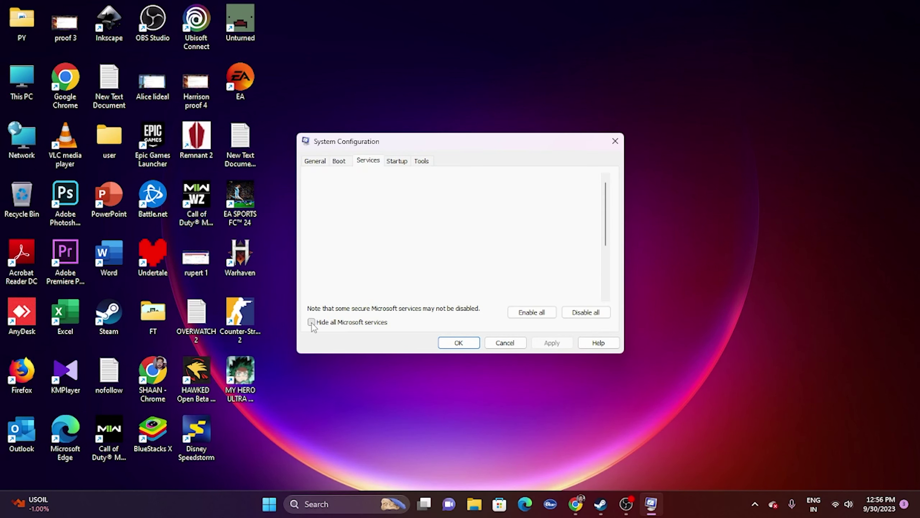
{"action": "left_click", "coordinate": [586, 313]}
{"action": "left_click", "coordinate": [559, 345]}
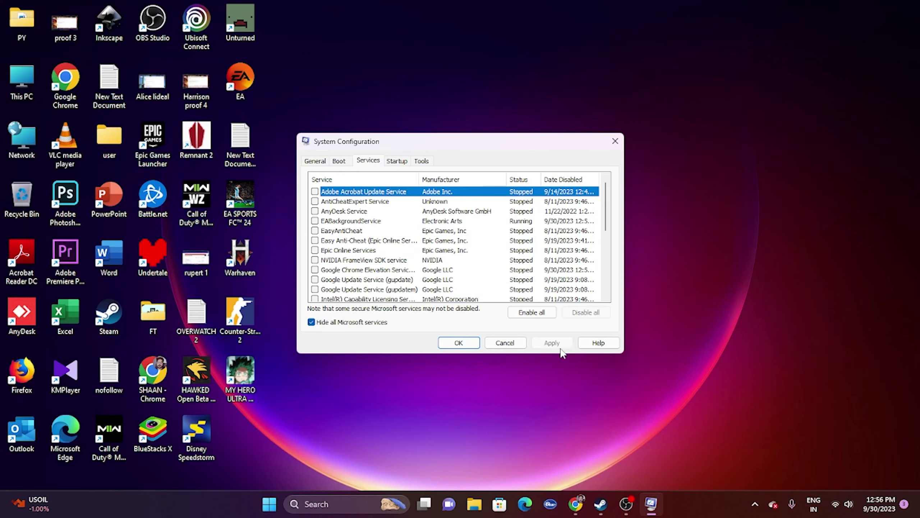
{"action": "left_click", "coordinate": [463, 344]}
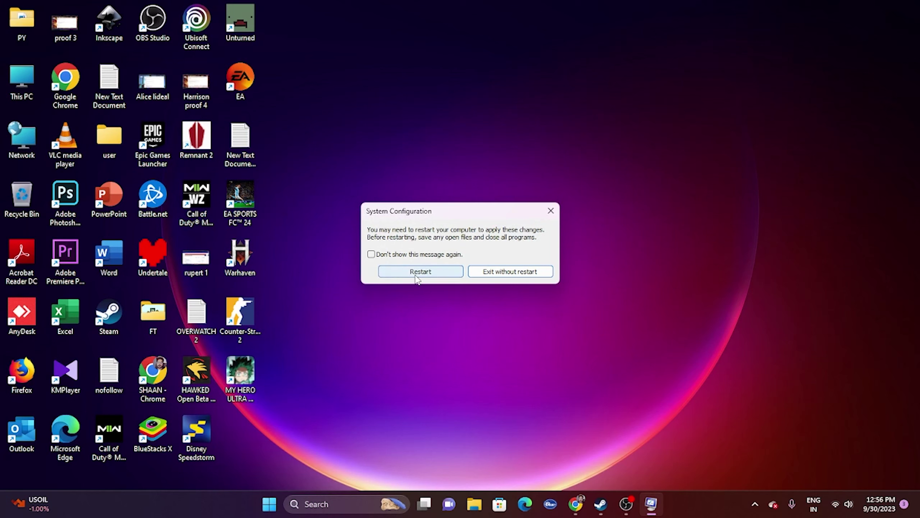
{"action": "left_click", "coordinate": [527, 272]}
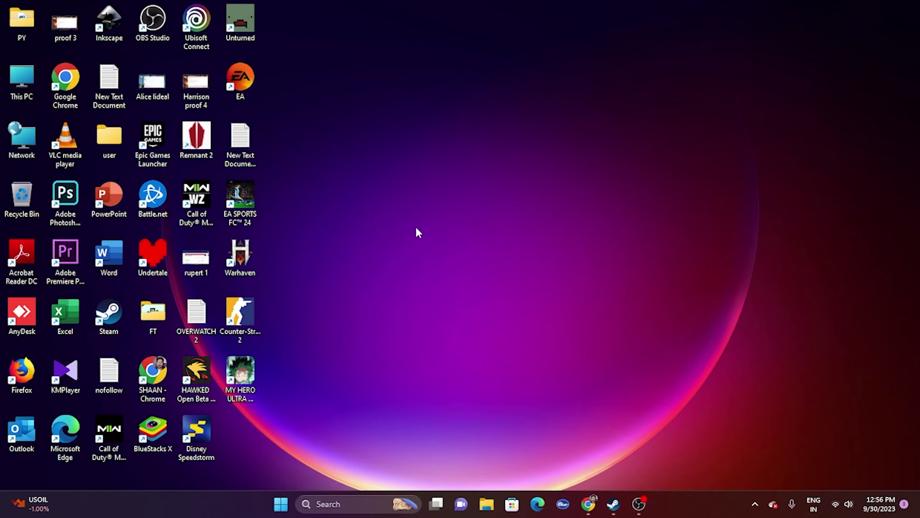
Set MY HERO ULTRA RUMBLE's Steam launch options to -dx12 and close its Properties
{"action": "left_click", "coordinate": [613, 503]}
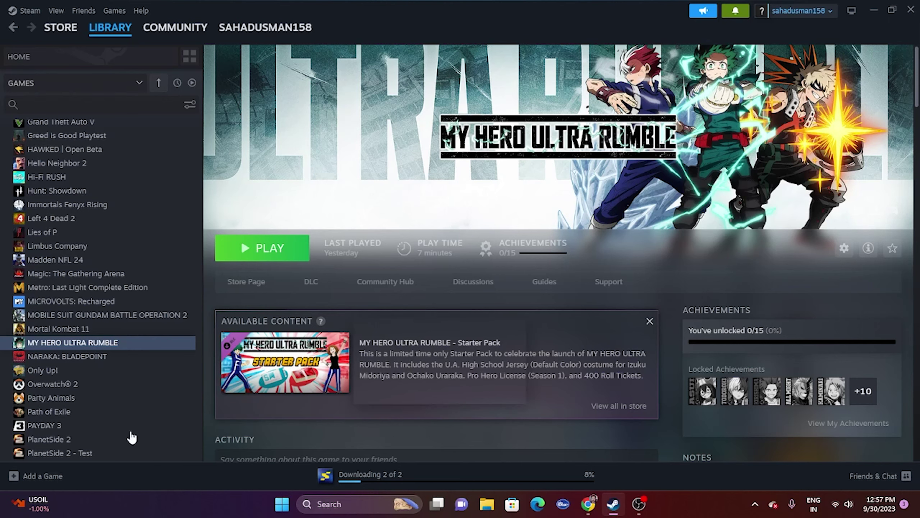
{"action": "right_click", "coordinate": [96, 346]}
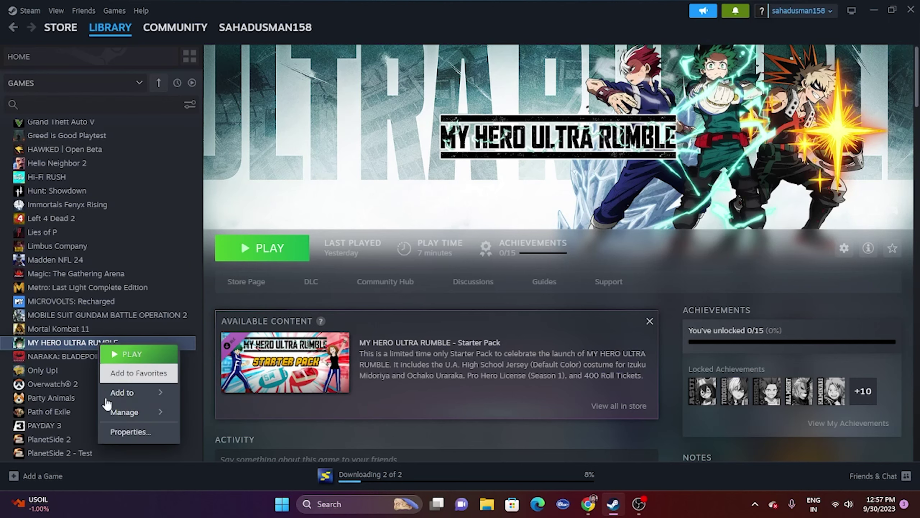
{"action": "left_click", "coordinate": [111, 431]}
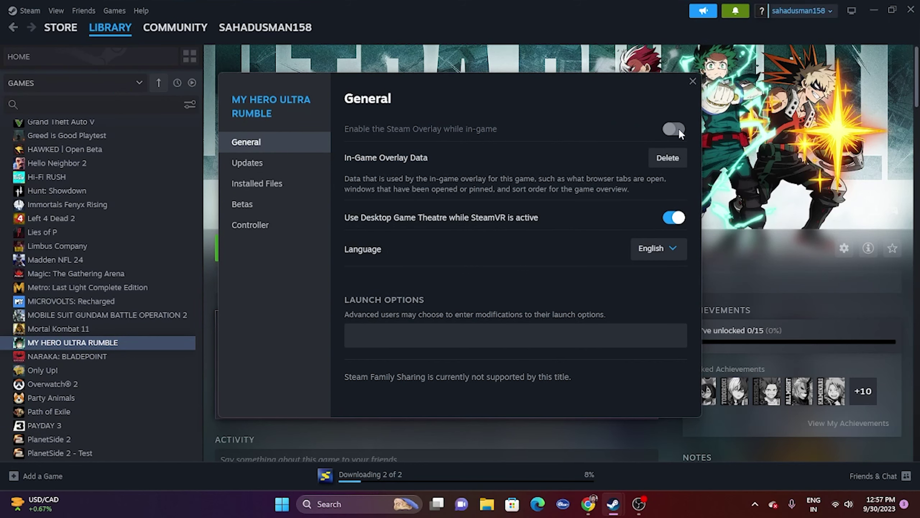
{"action": "left_click_drag", "start_coordinate": [614, 88], "coordinate": [745, 104]}
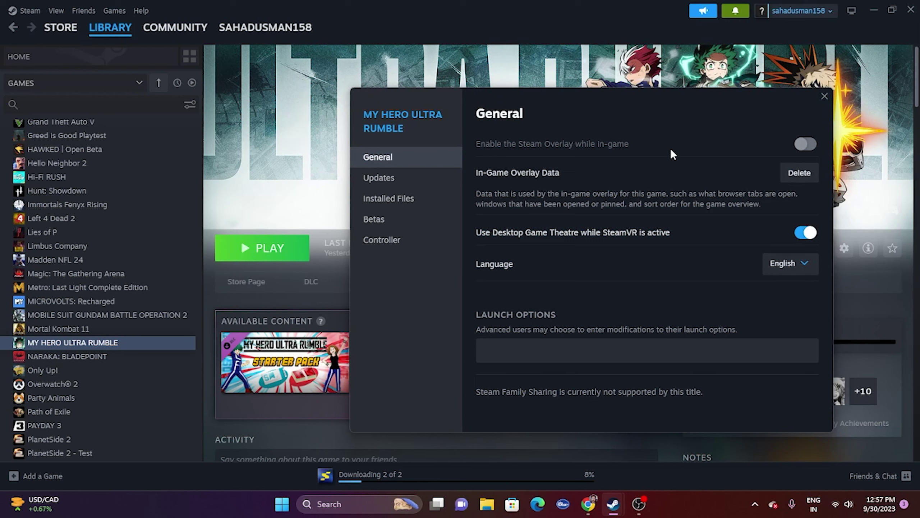
{"action": "left_click", "coordinate": [513, 347]}
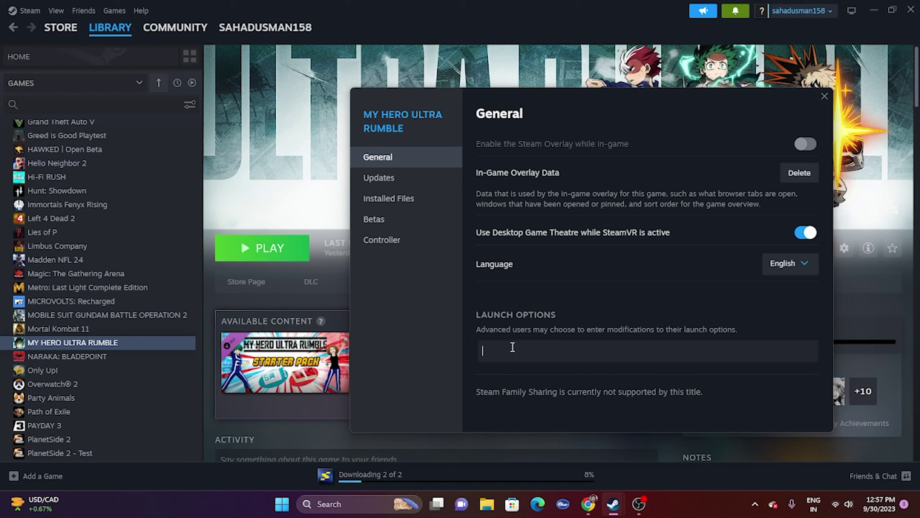
{"action": "type", "text": "-dx11"}
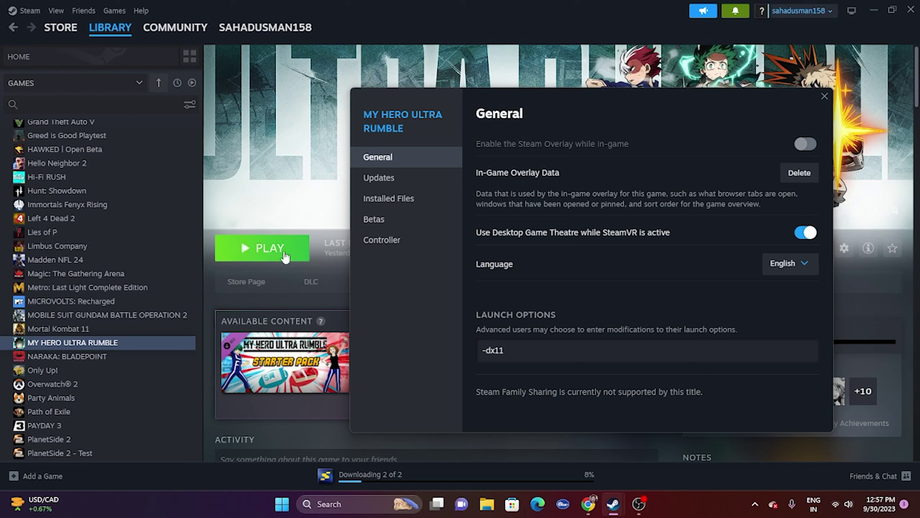
{"action": "key", "text": "BackSpace"}
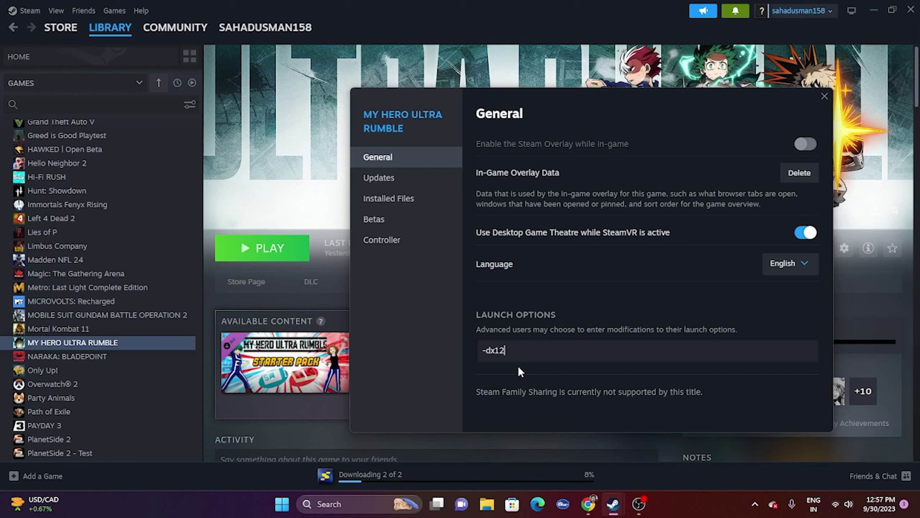
{"action": "type", "text": "2"}
{"action": "left_click", "coordinate": [824, 96]}
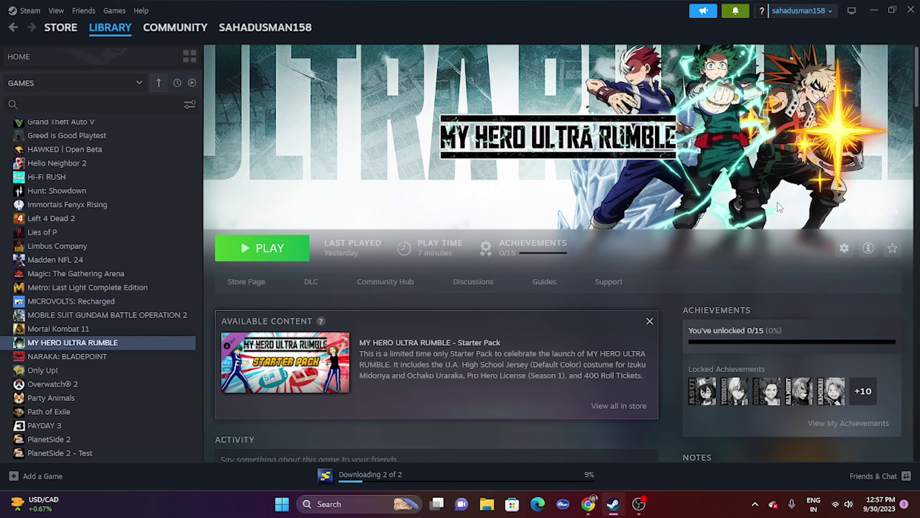
Minimize Steam and open the Windows Graphics settings page by searching 'gra'
{"action": "left_click", "coordinate": [875, 8]}
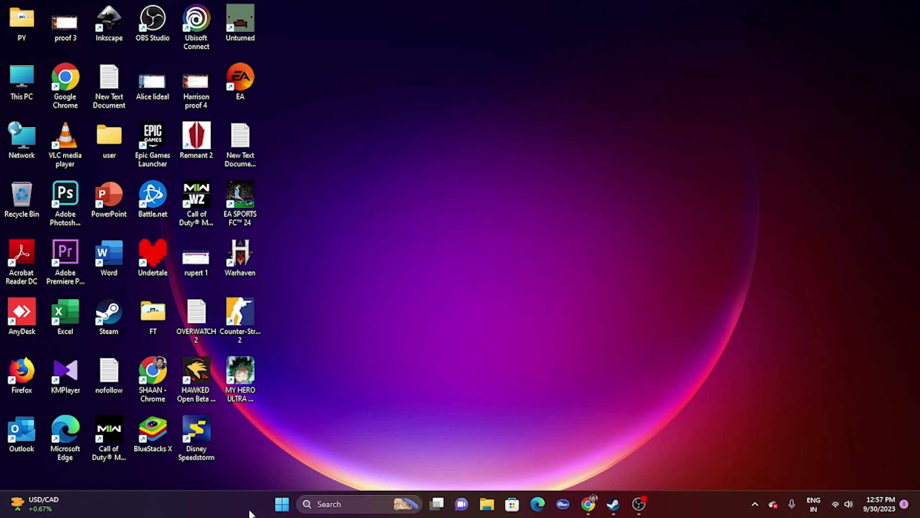
{"action": "left_click", "coordinate": [323, 504]}
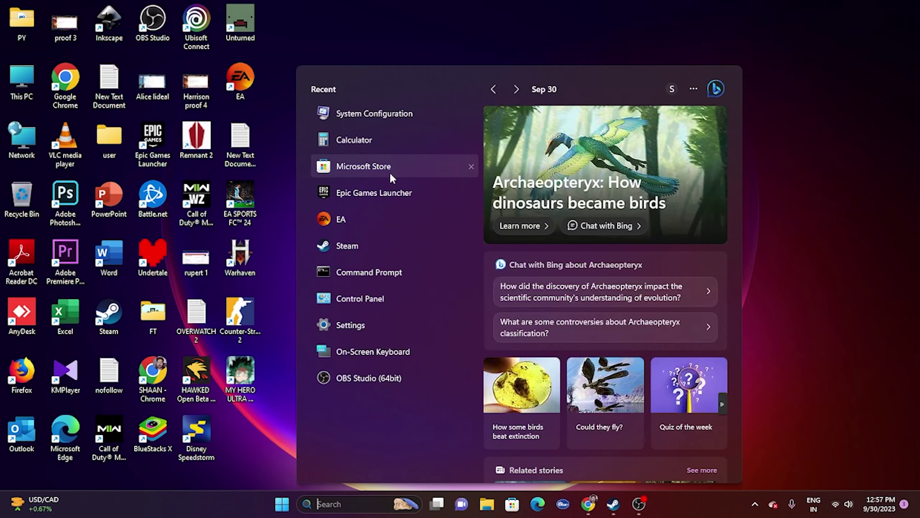
{"action": "type", "text": "gra"}
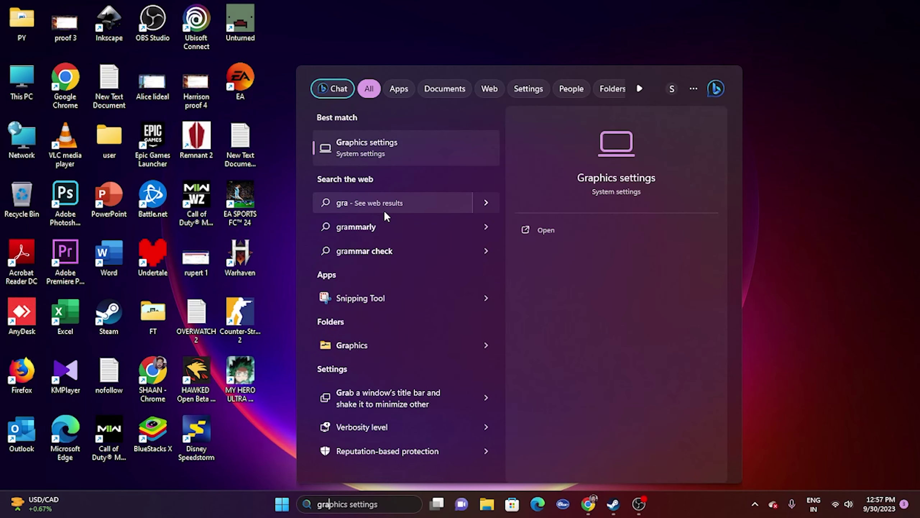
{"action": "left_click", "coordinate": [407, 145]}
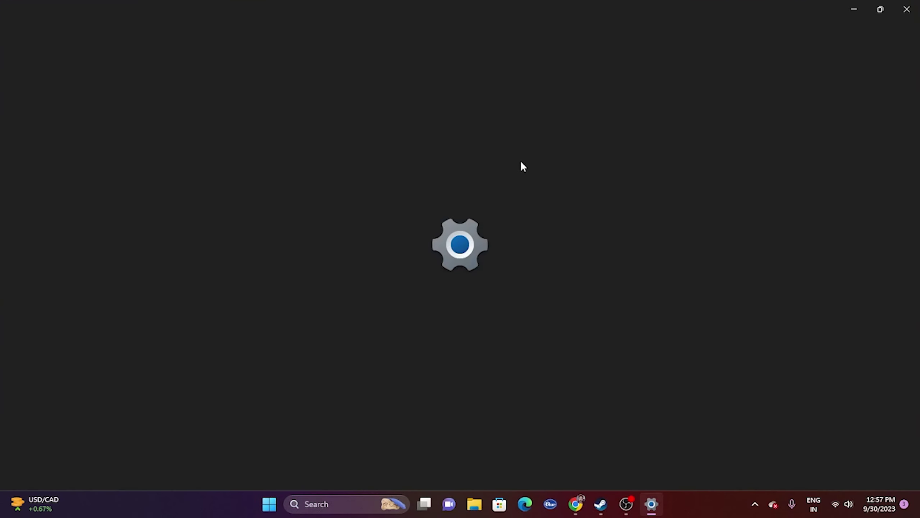
{"action": "scroll", "coordinate": [610, 143], "scroll_direction": "down", "scroll_amount": 10}
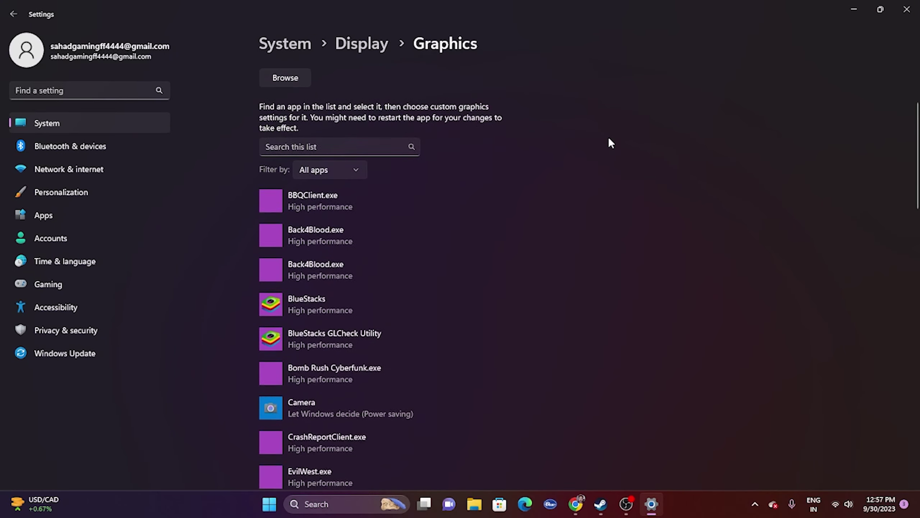
{"action": "scroll", "coordinate": [609, 139], "scroll_direction": "up", "scroll_amount": 10}
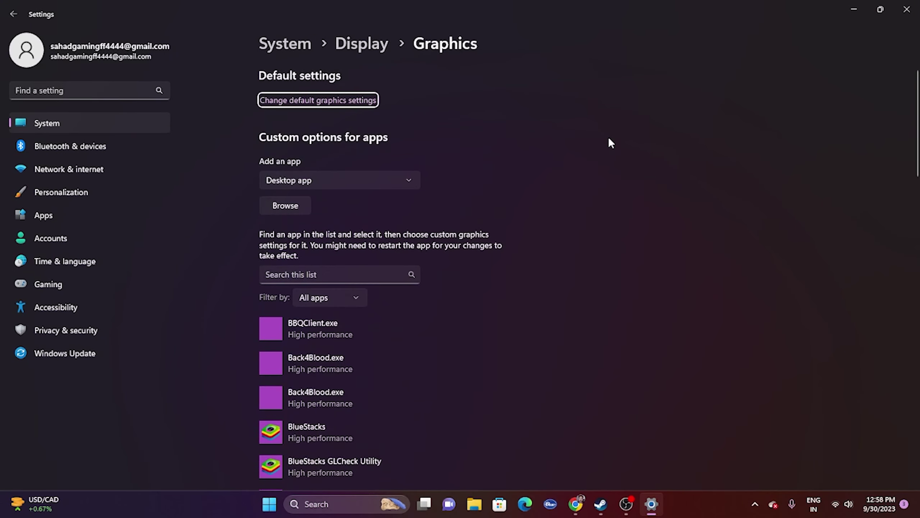
Add D:\SteamLibrary\steamapps\common\My Hero Ultra Rumble\start_protected_game.exe to the graphics app list
{"action": "left_click", "coordinate": [284, 210]}
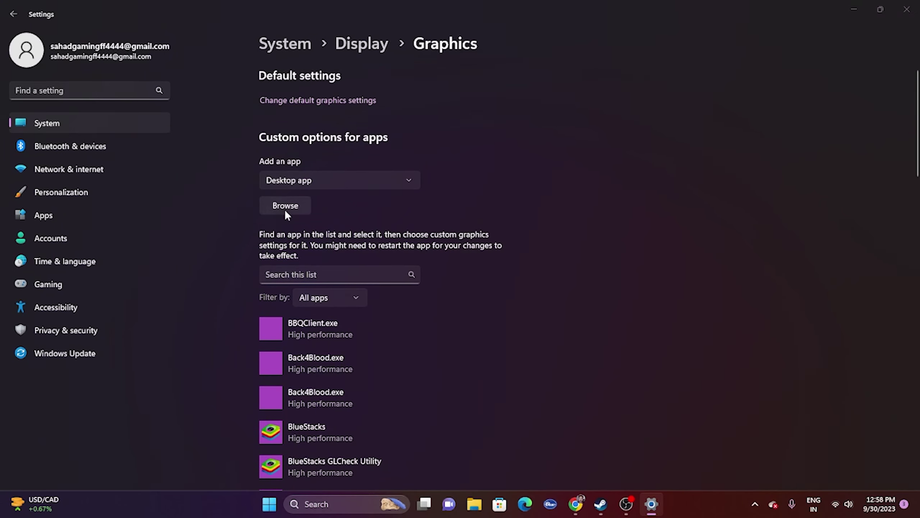
{"action": "left_click", "coordinate": [64, 149]}
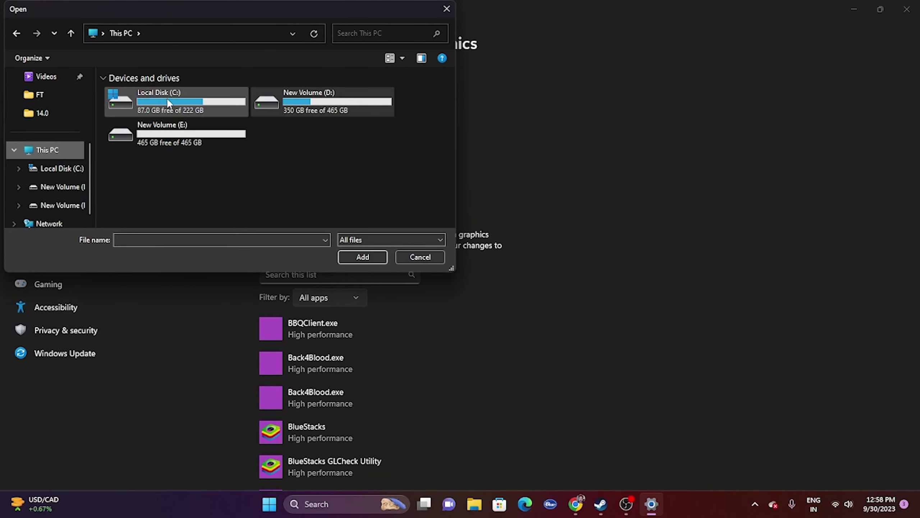
{"action": "left_click", "coordinate": [307, 103]}
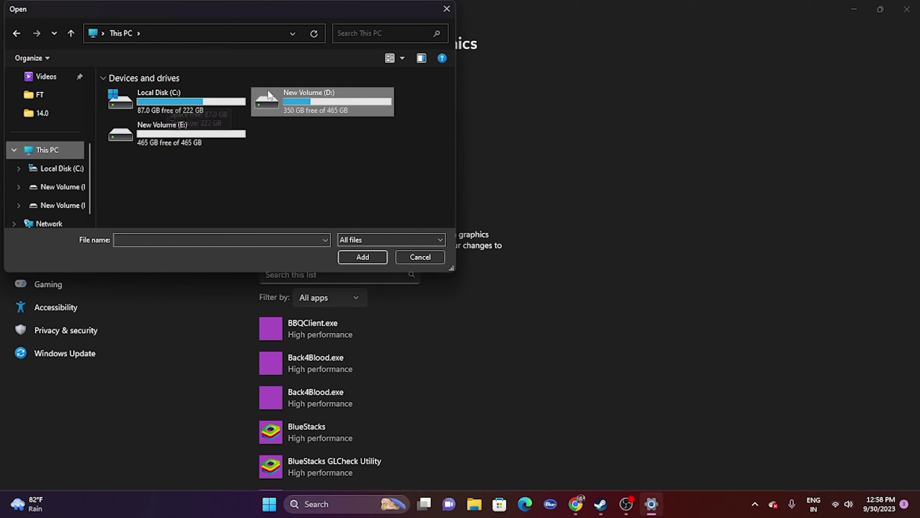
{"action": "double_click", "coordinate": [313, 101]}
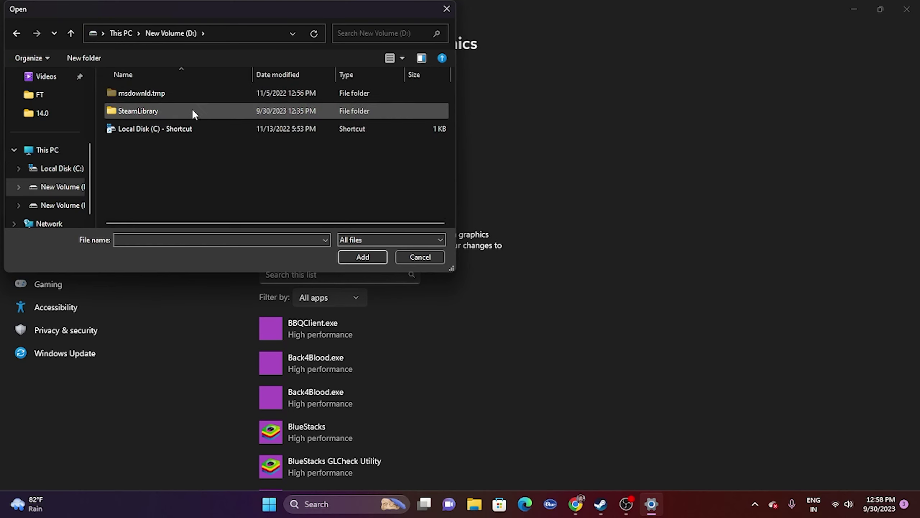
{"action": "double_click", "coordinate": [189, 108]}
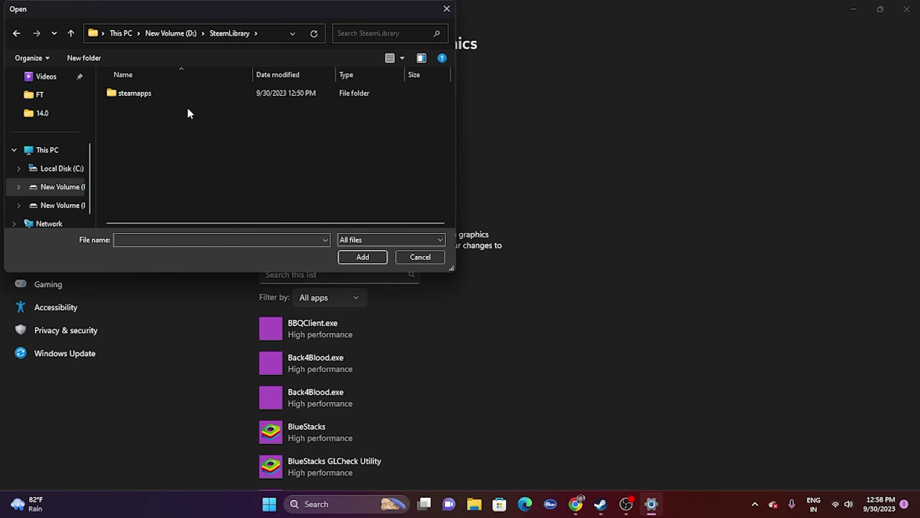
{"action": "double_click", "coordinate": [173, 95]}
{"action": "double_click", "coordinate": [173, 95]}
{"action": "scroll", "coordinate": [169, 161], "scroll_direction": "down", "scroll_amount": 1}
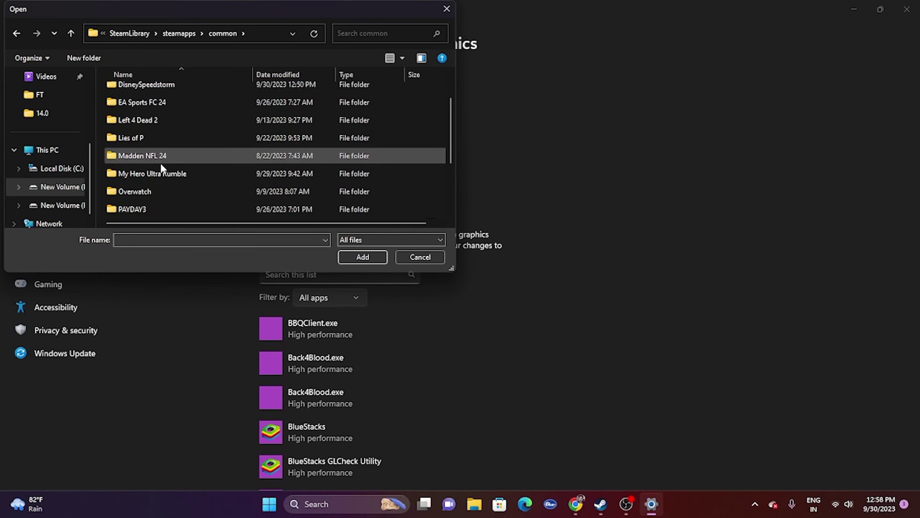
{"action": "double_click", "coordinate": [151, 174]}
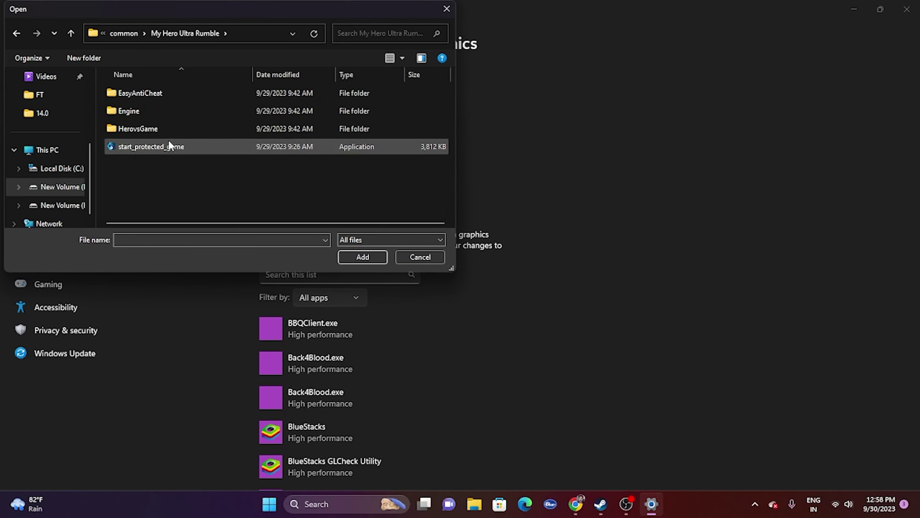
{"action": "left_click", "coordinate": [157, 146]}
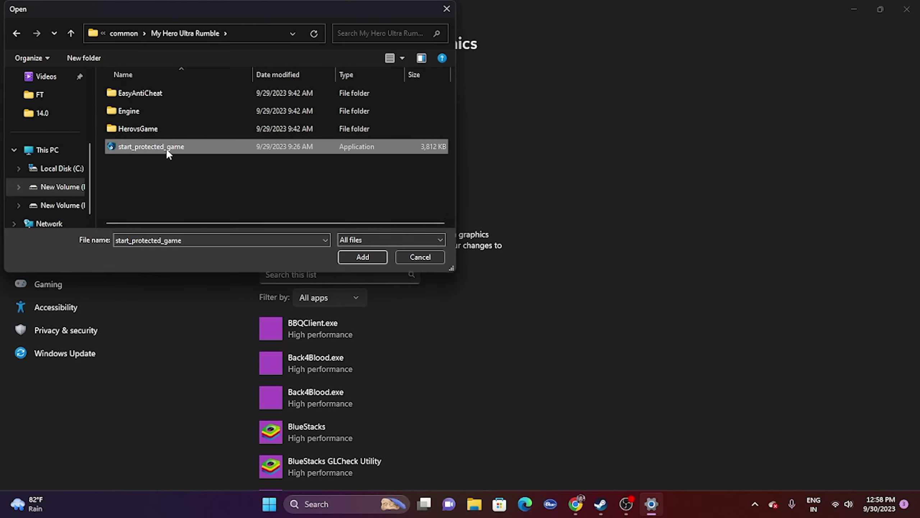
{"action": "left_click", "coordinate": [362, 257]}
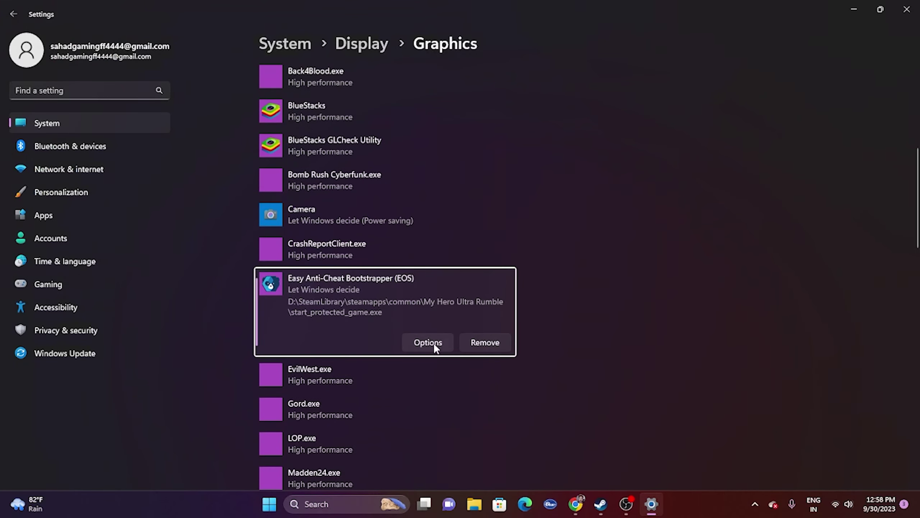
Set the Easy Anti-Cheat entry to High performance, save, and return to Steam
{"action": "left_click", "coordinate": [428, 343]}
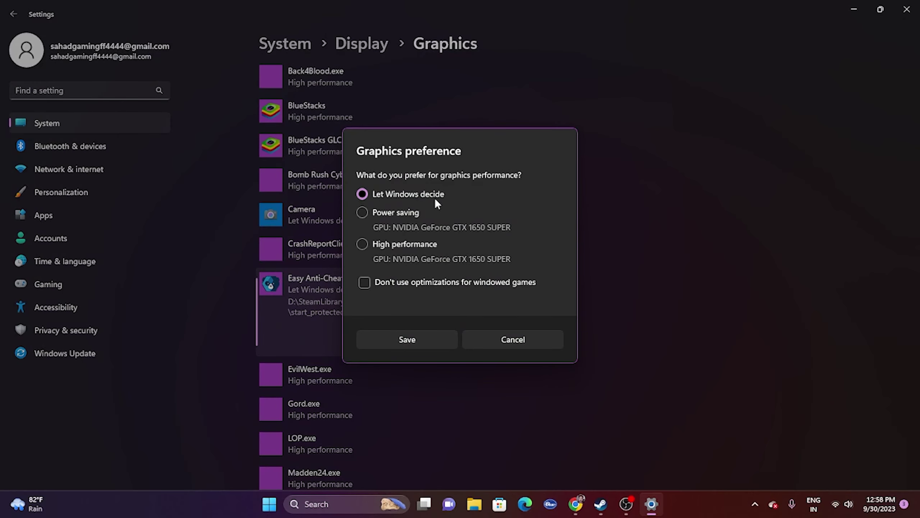
{"action": "left_click", "coordinate": [362, 243]}
{"action": "left_click", "coordinate": [414, 339]}
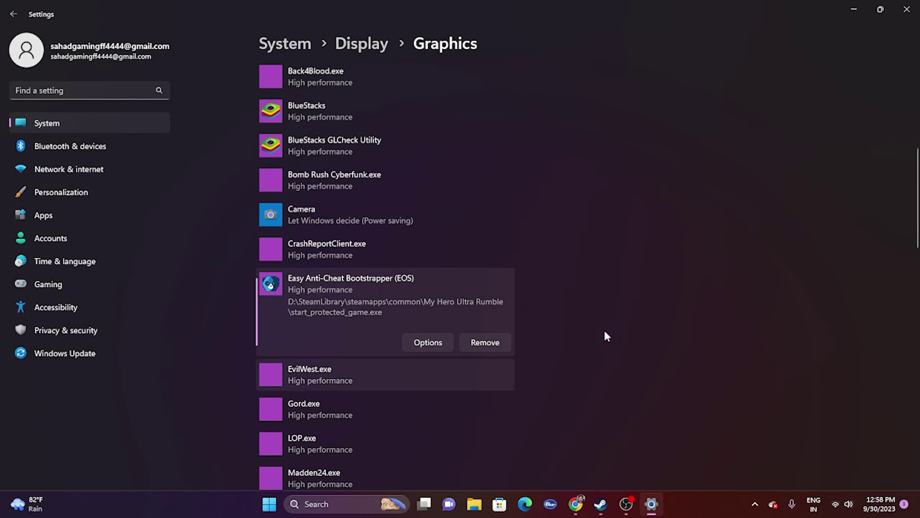
{"action": "left_click", "coordinate": [906, 10]}
{"action": "left_click", "coordinate": [613, 504]}
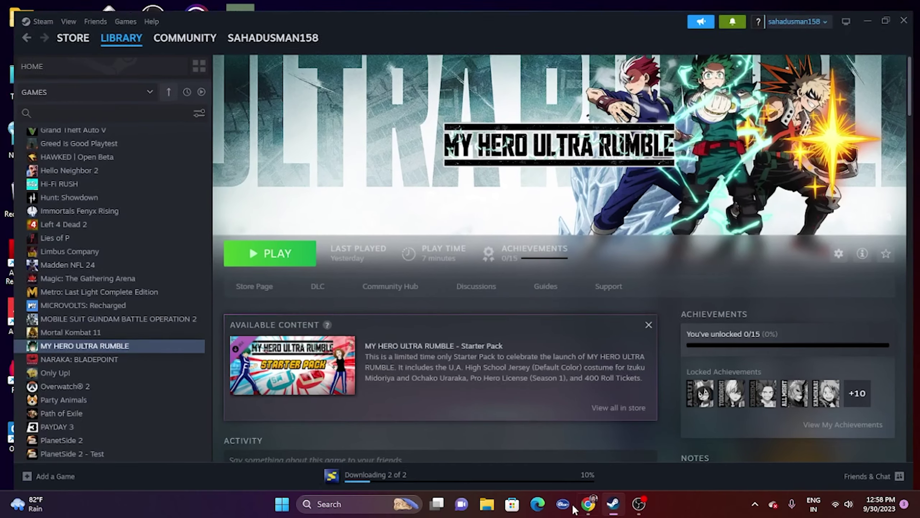